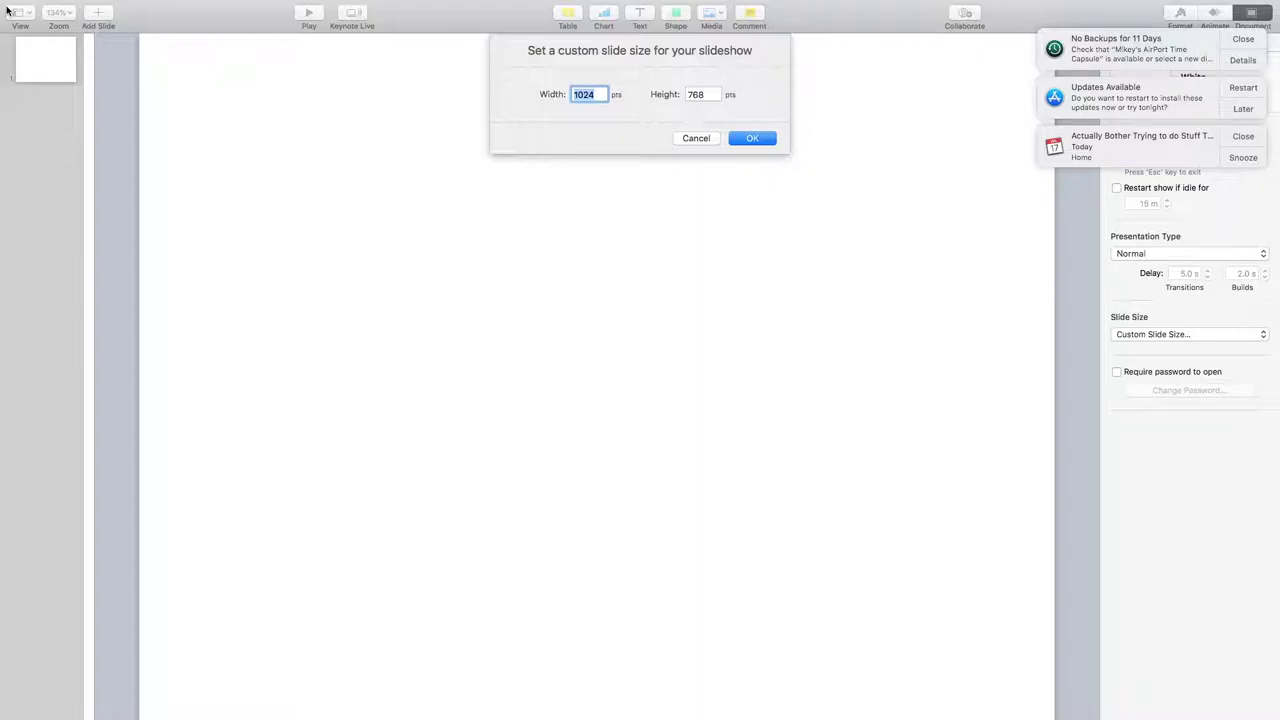
key("Tab")
key("BackSpace")
type("1024")
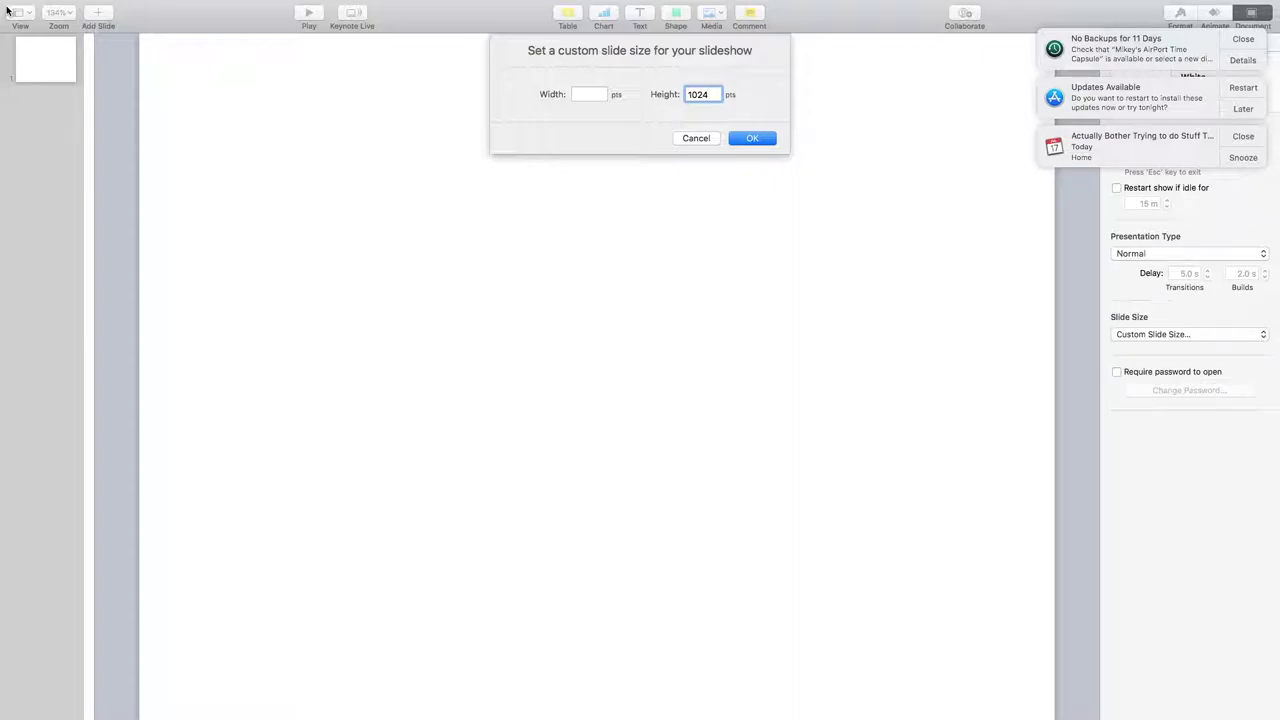
key("Tab")
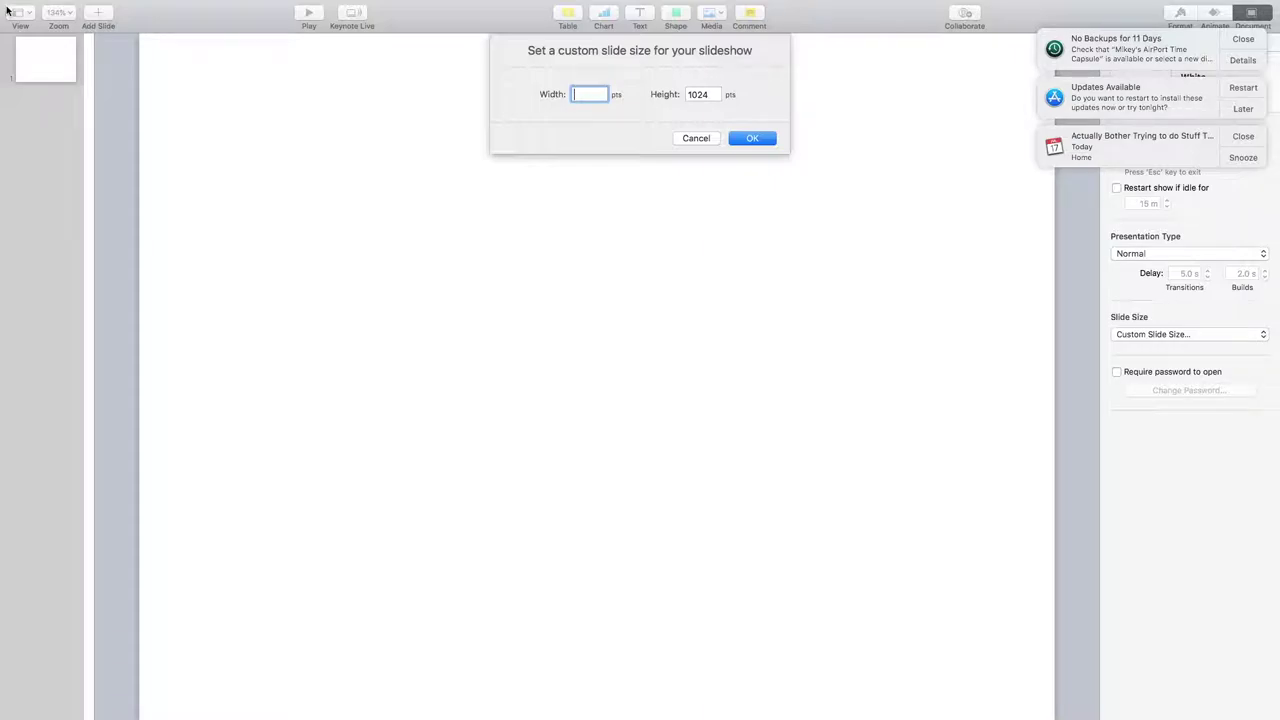
type("76")
key("BackSpace")
key("BackSpace")
type("76")
key("BackSpace")
key("BackSpace")
Set the custom slide size to 1000 pts wide by 1000 pts high.
type("1000")
key("Tab")
key("BackSpace")
type("1000")
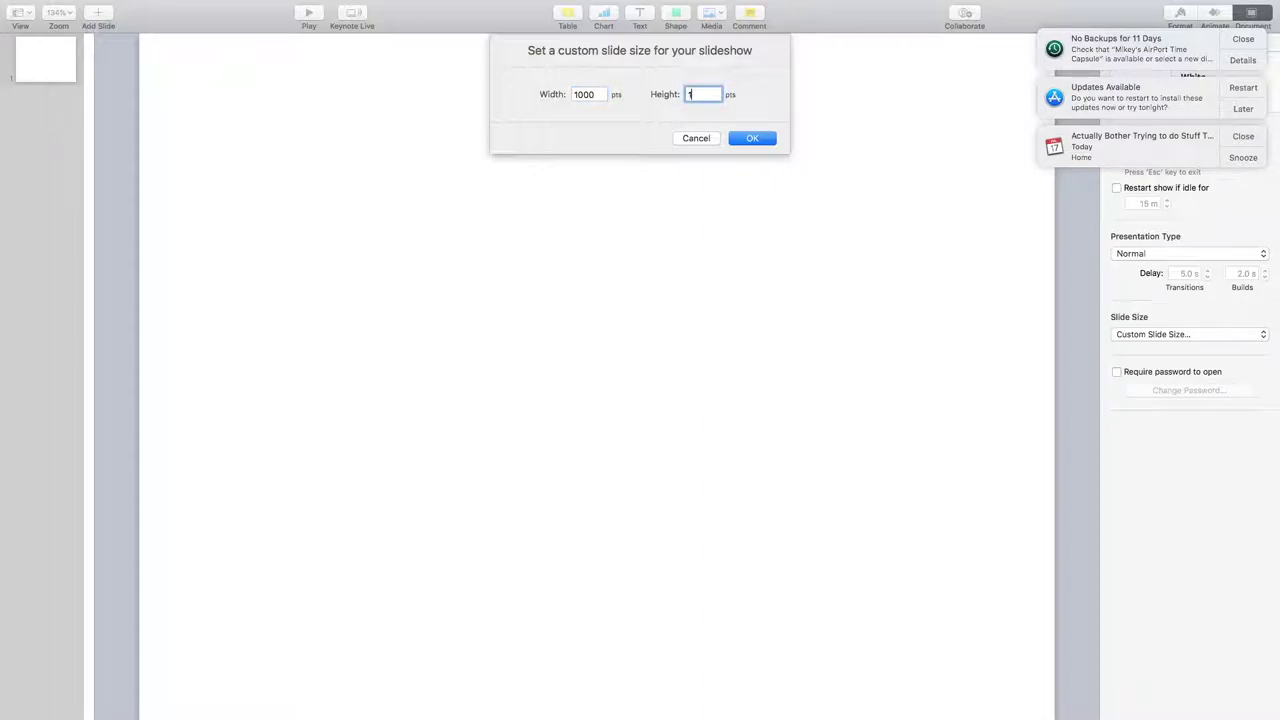
key("Return")
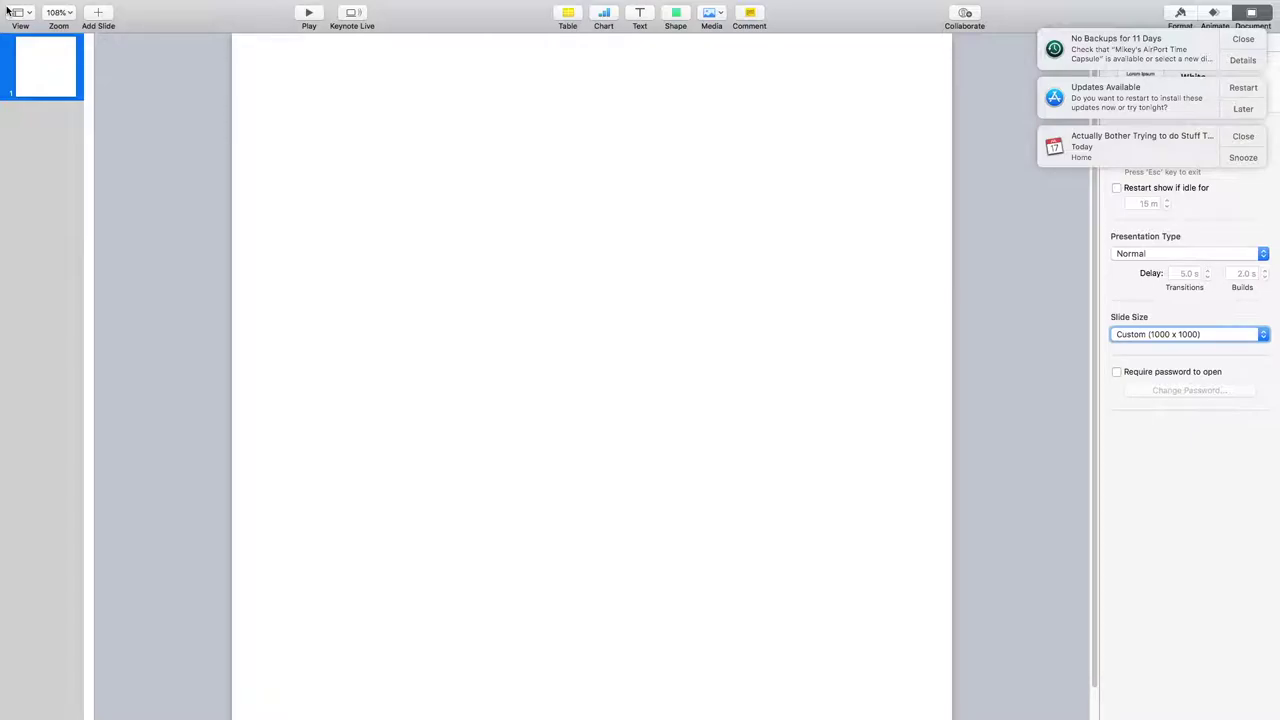
Zoom the slide view to fit its content.
mouse_move(7, 9)
key("Right")
key("Right")
key("Right")
key("Right")
key("Down")
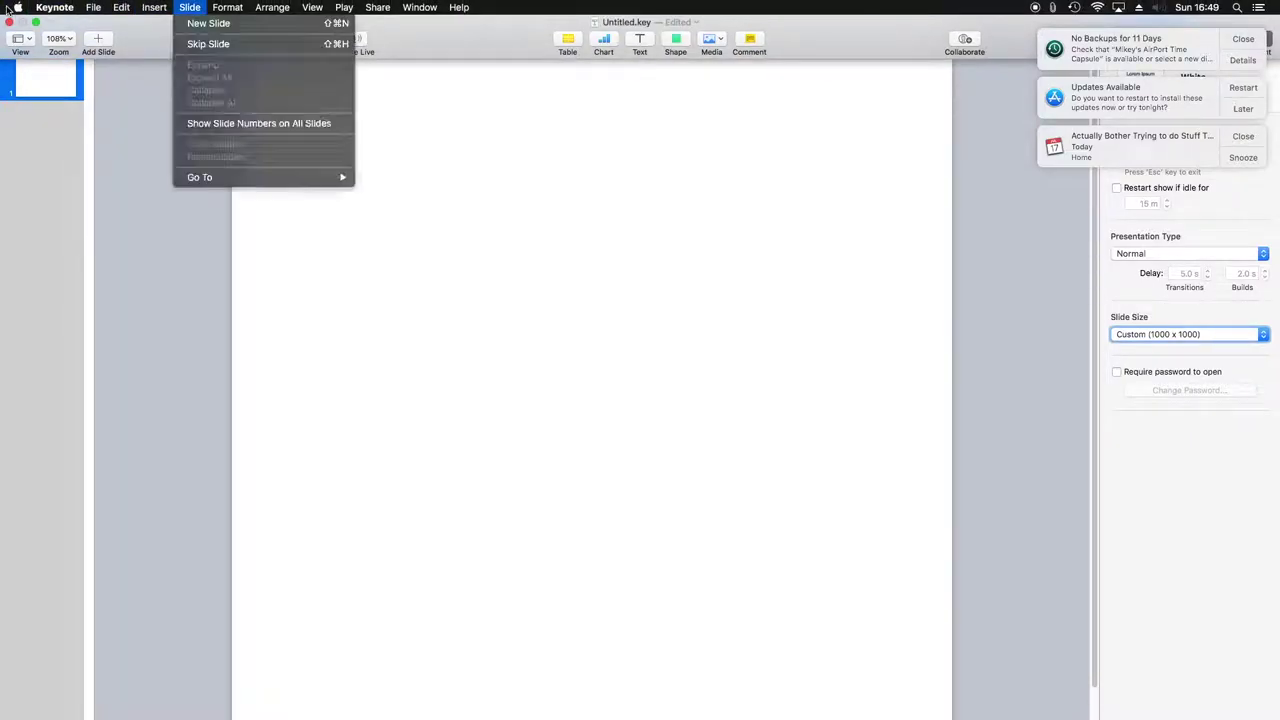
key("Left")
key("Right")
key("Right")
mouse_move(281, 28)
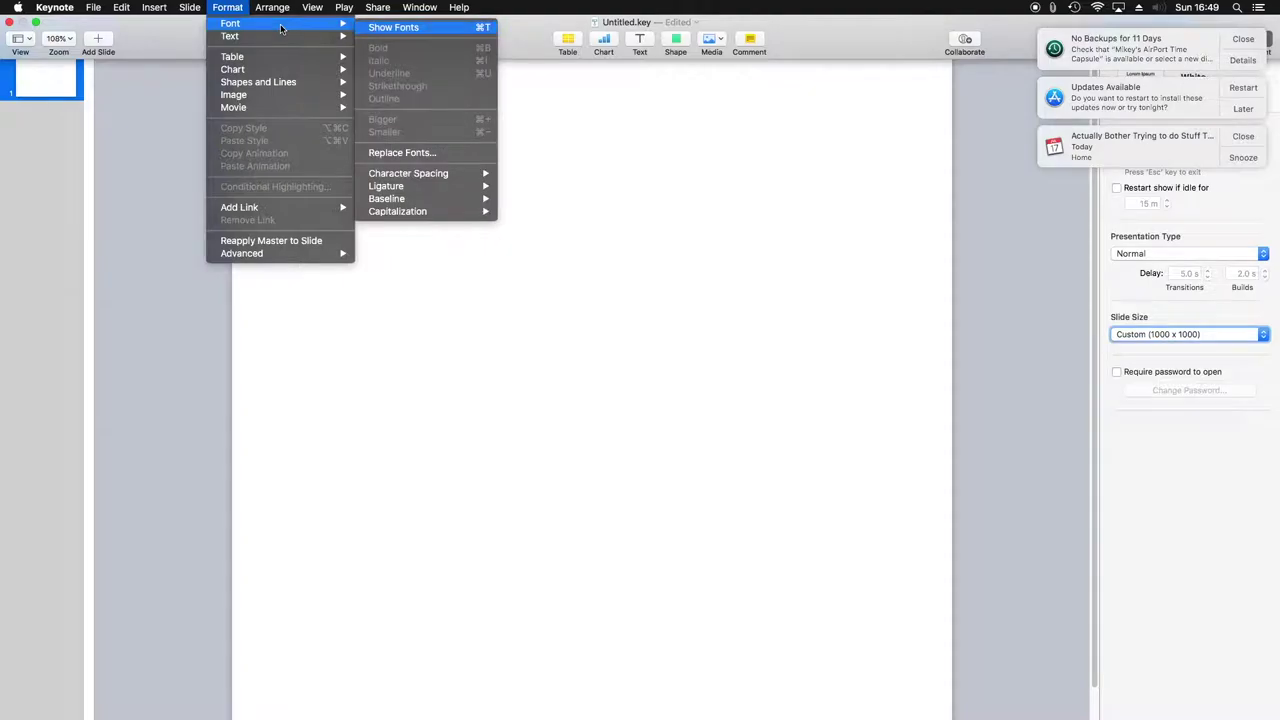
key("Left")
key("Left")
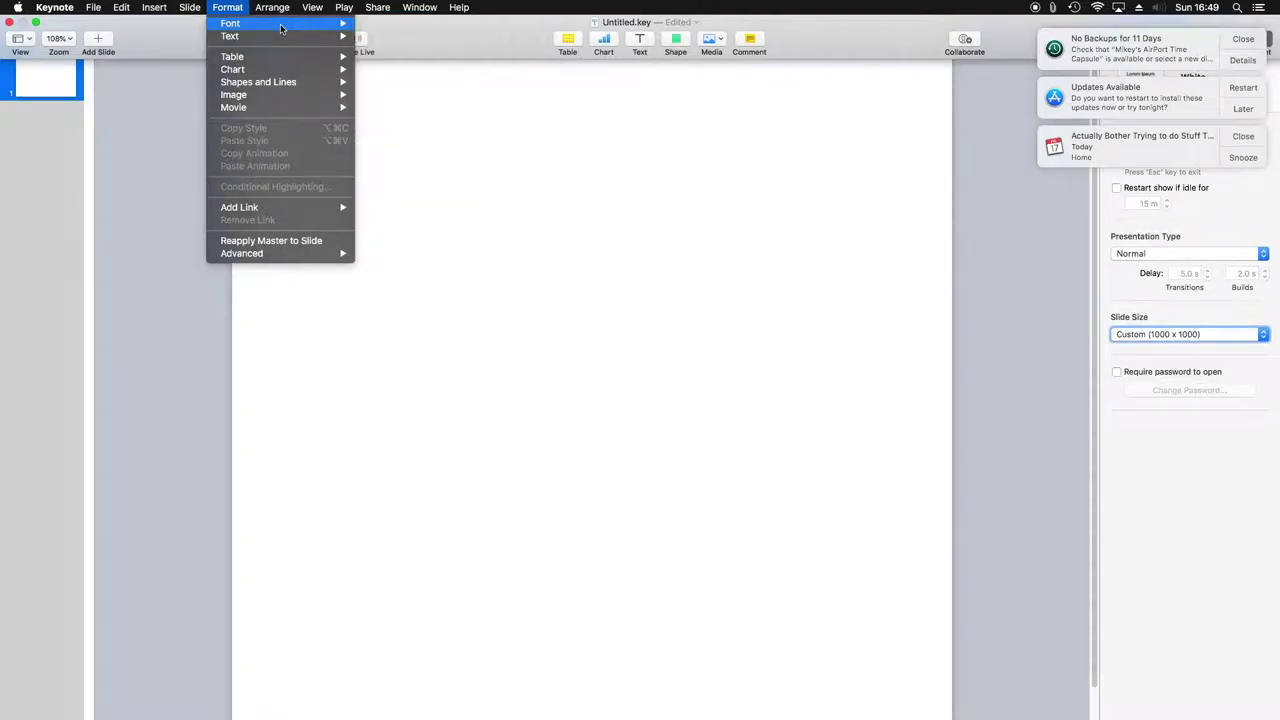
key("Right")
key("Right")
key("Right")
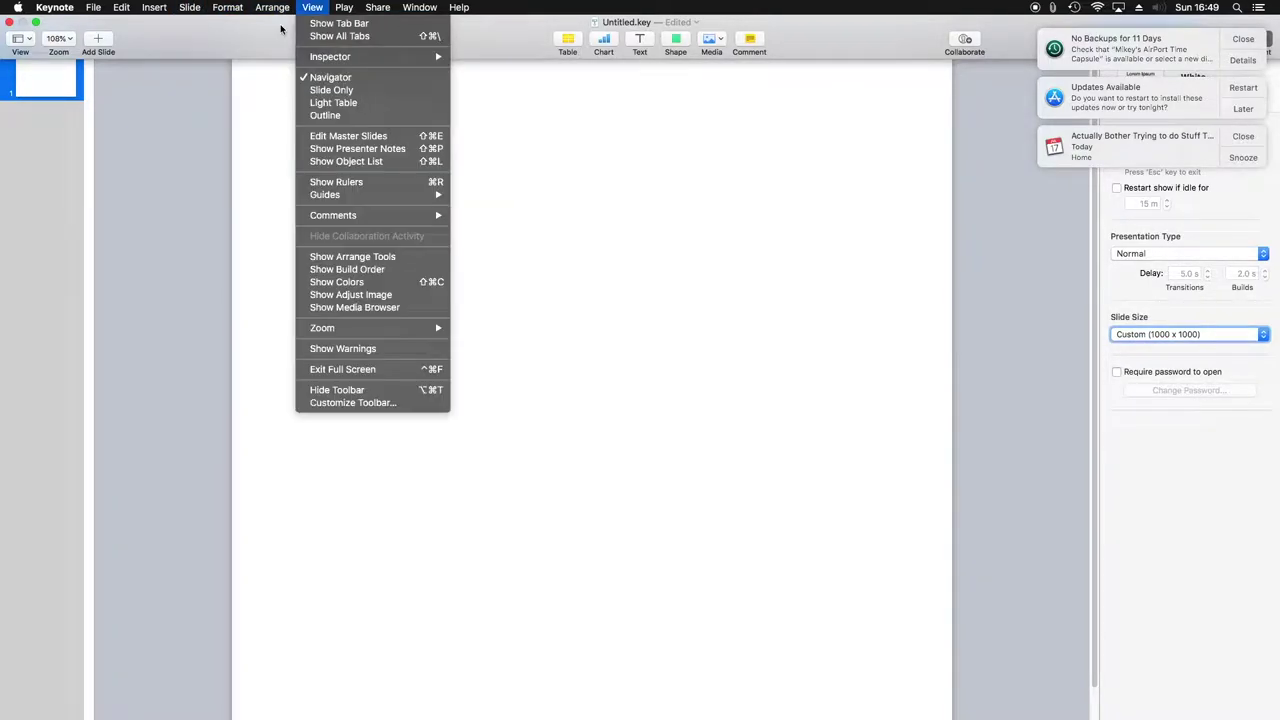
key("Down")
key("Down")
key("Down")
key("Down")
key("Down")
key("Down")
key("Down")
key("Down")
key("Down")
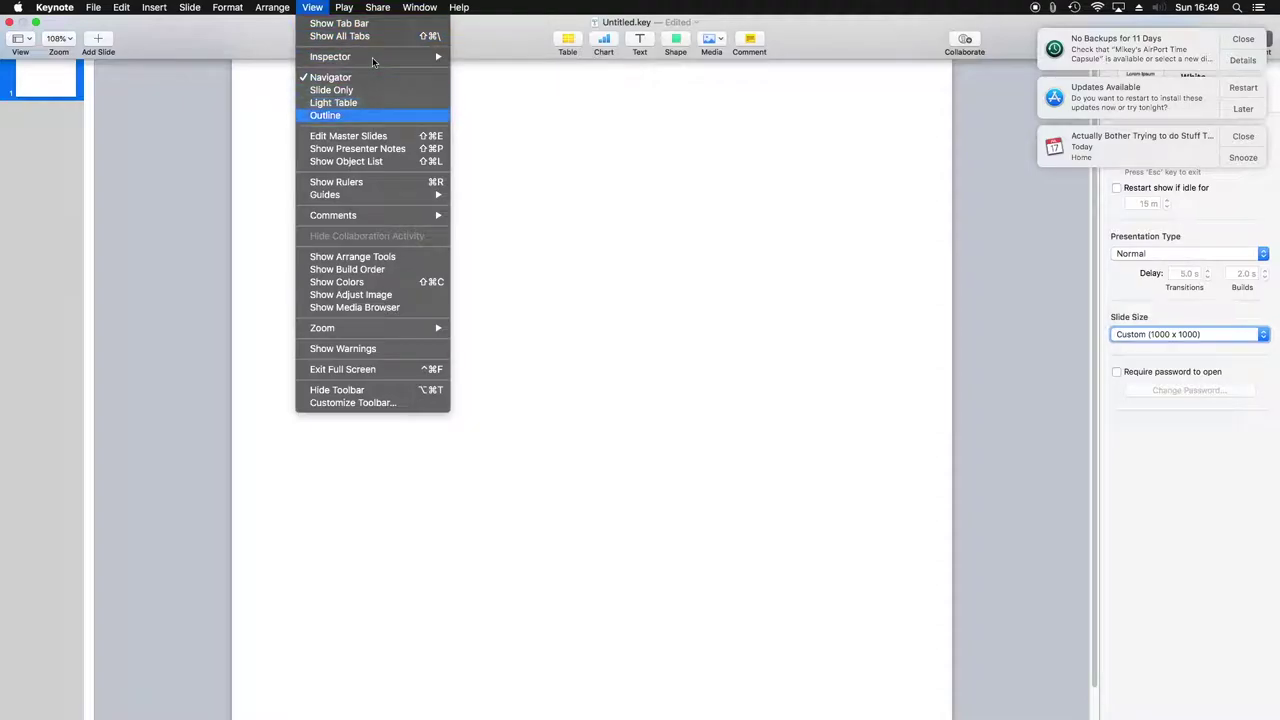
key("Down")
key("Down")
key("Down")
key("Down")
key("Down")
key("Down")
key("Down")
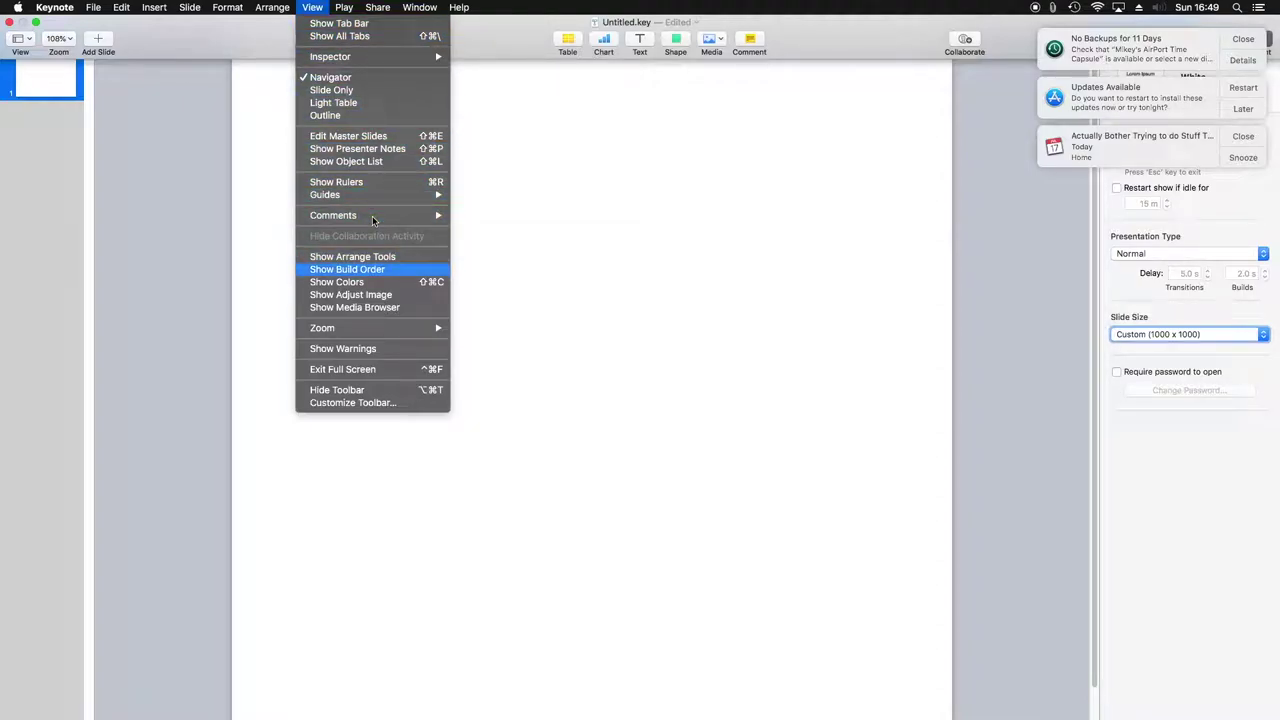
key("Down")
key("Down")
key("Right")
key("Up")
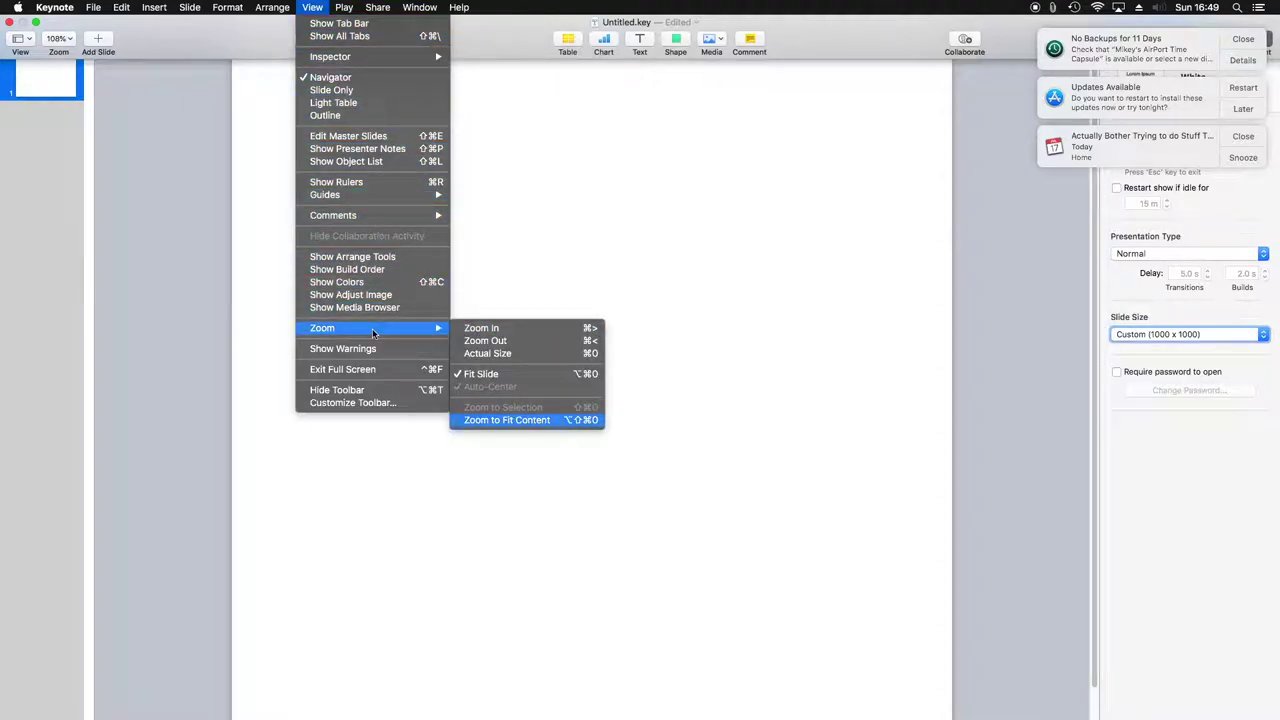
key("Return")
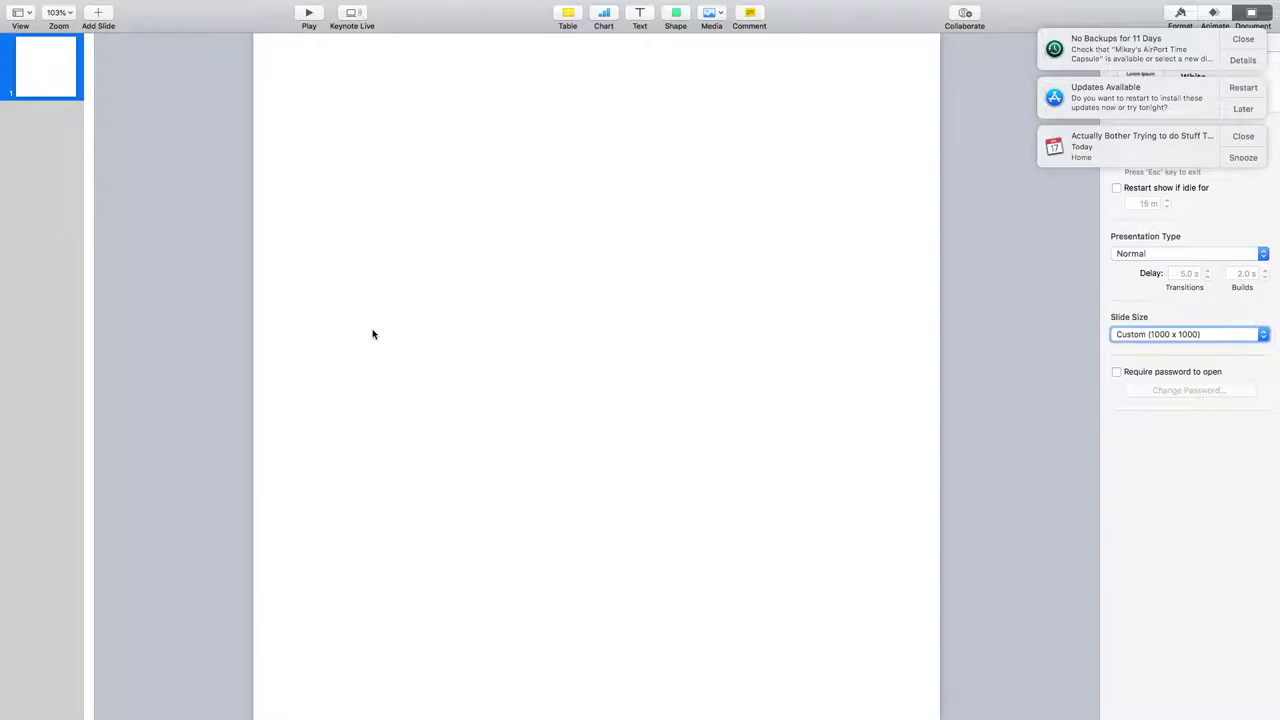
Insert a rectangle shape on the blank slide.
key("ctrl+F2")
key("Right")
key("Right")
key("Right")
key("Right")
key("Right")
key("Left")
key("Down")
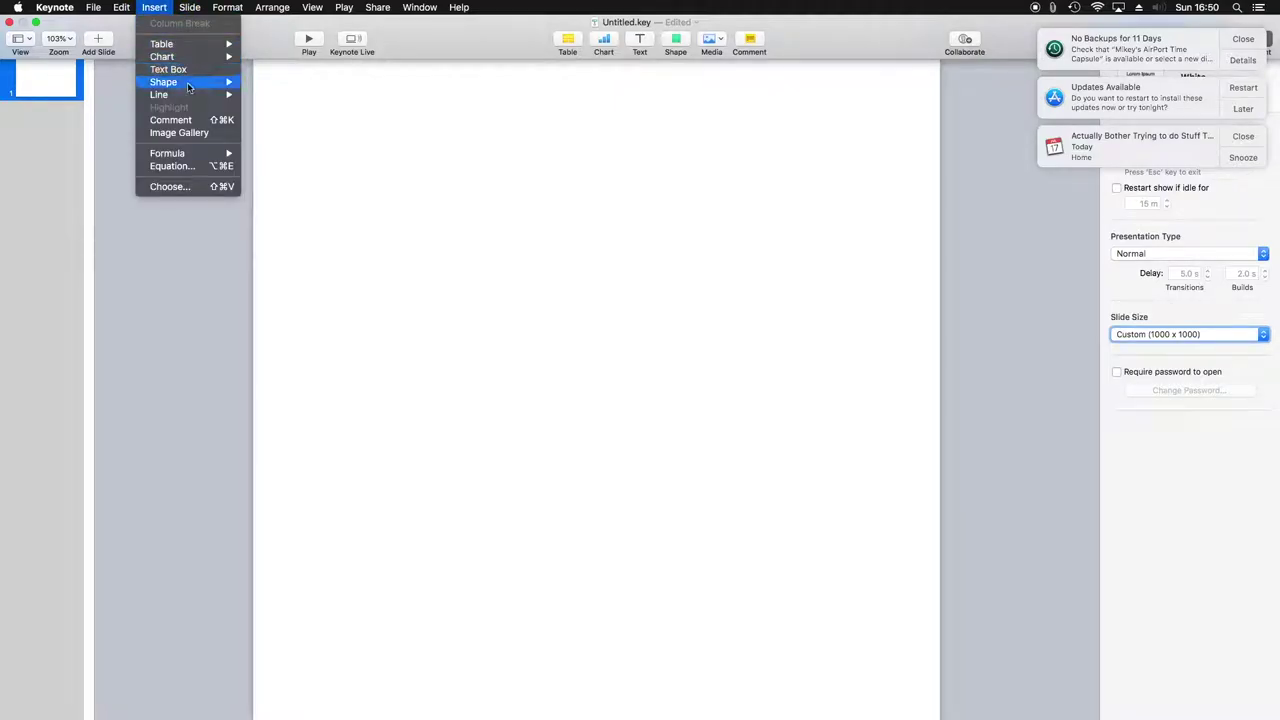
key("Up")
key("Down")
key("Right")
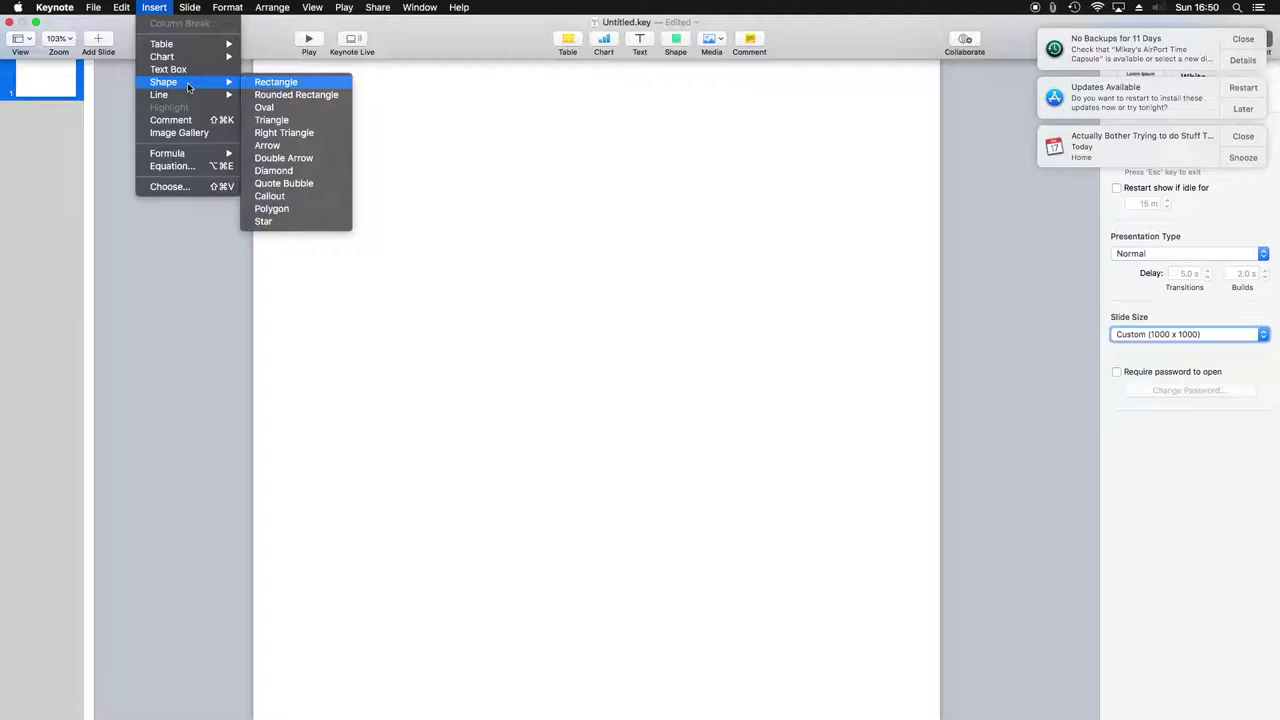
key("Return")
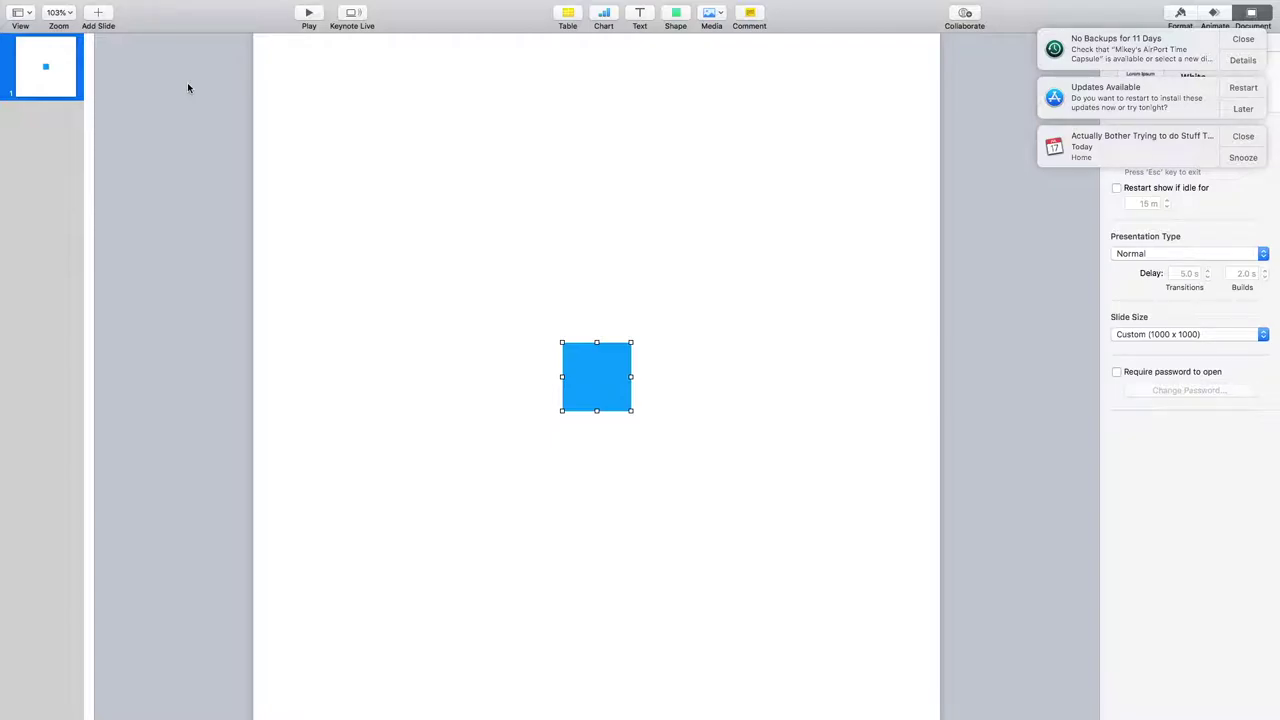
Show the rectangle's format and arrangement settings and resize it to about 400 by 300 pt.
key("Tab")
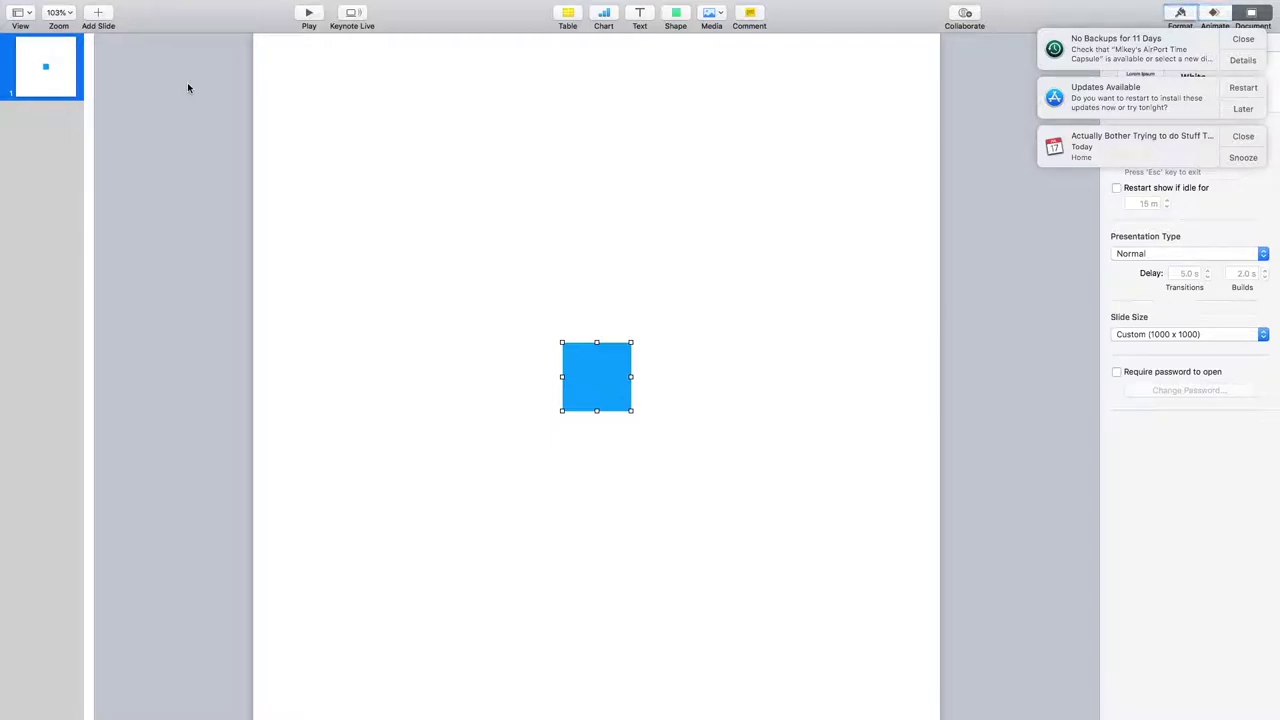
key("Right")
key("Left")
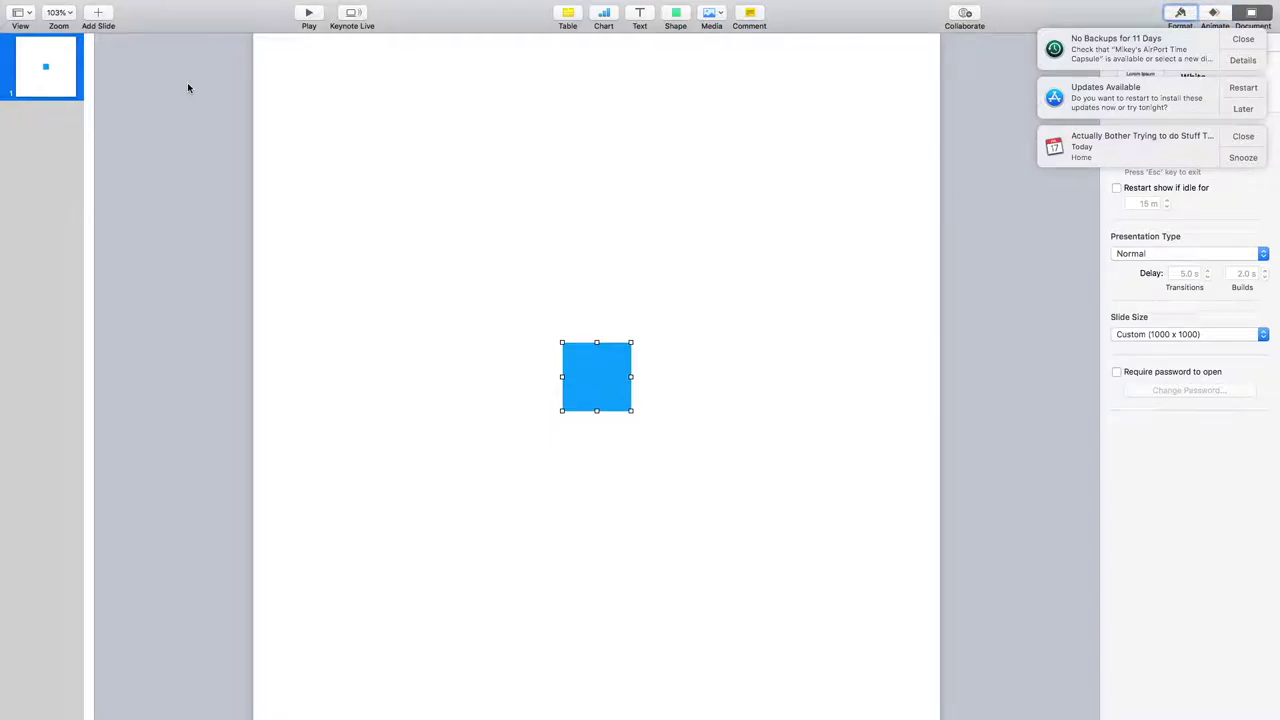
key("space")
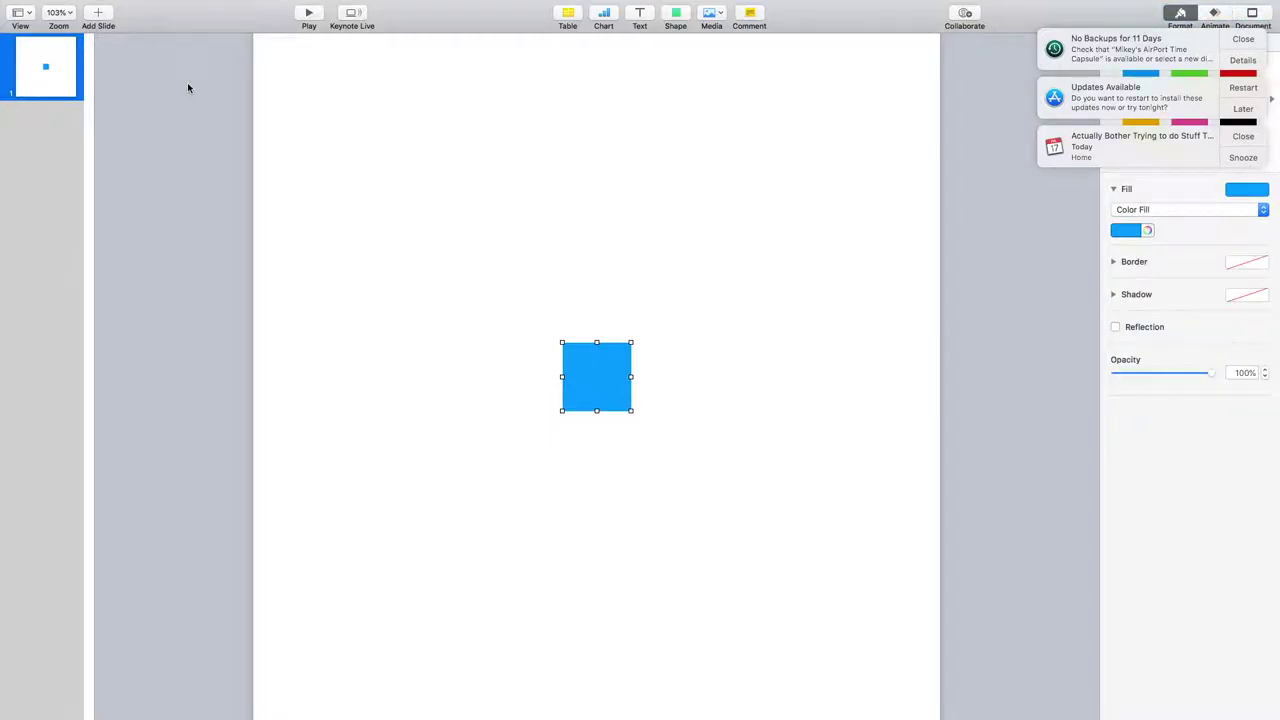
key("ctrl+shift+grave")
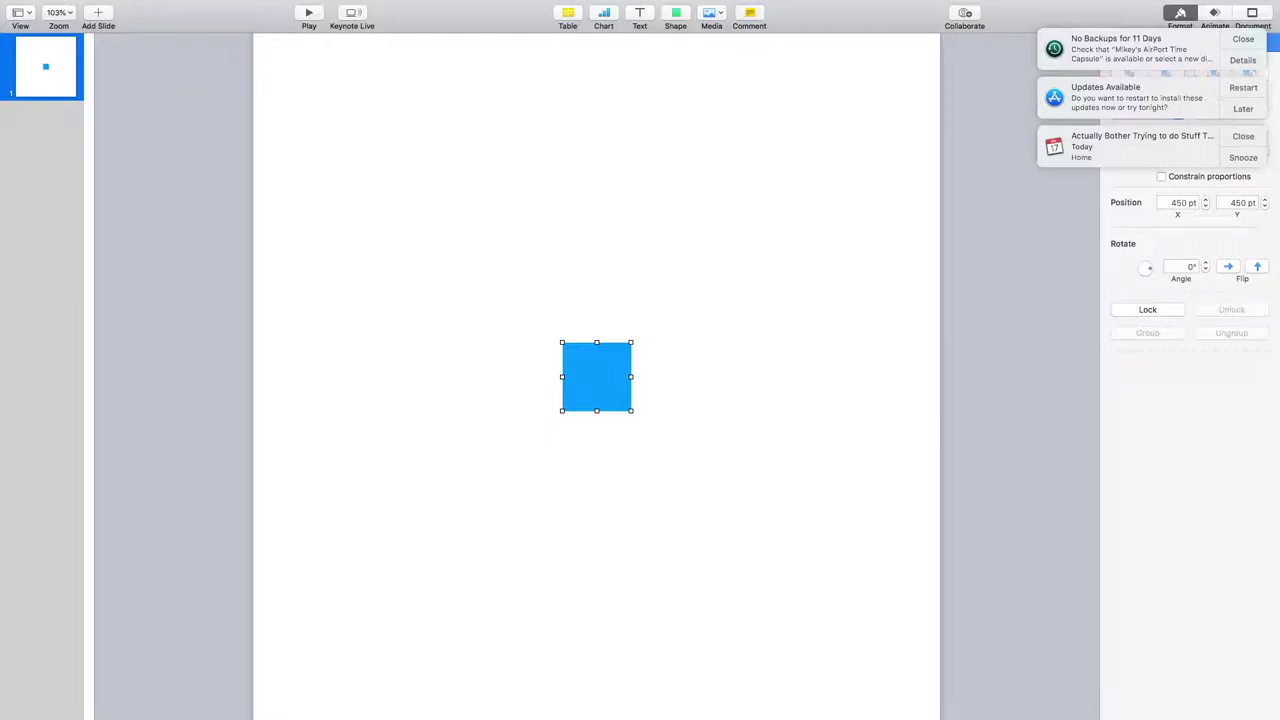
key("super+z")
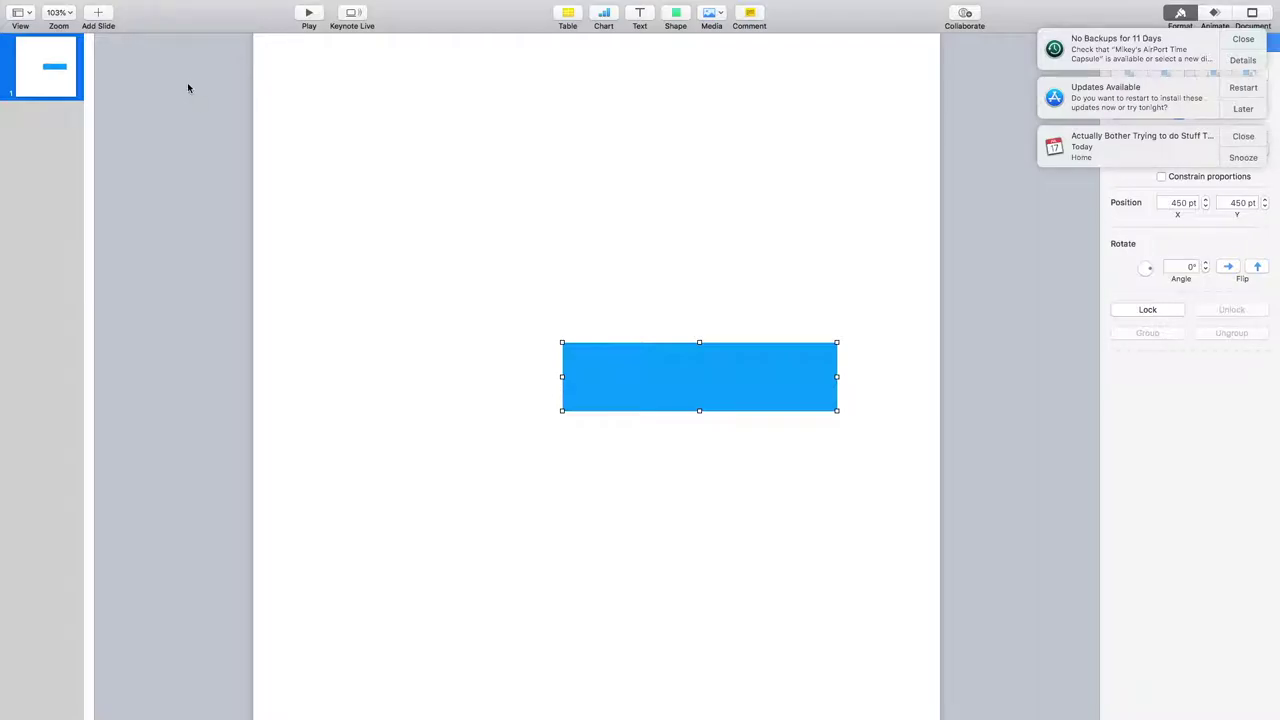
key("Return")
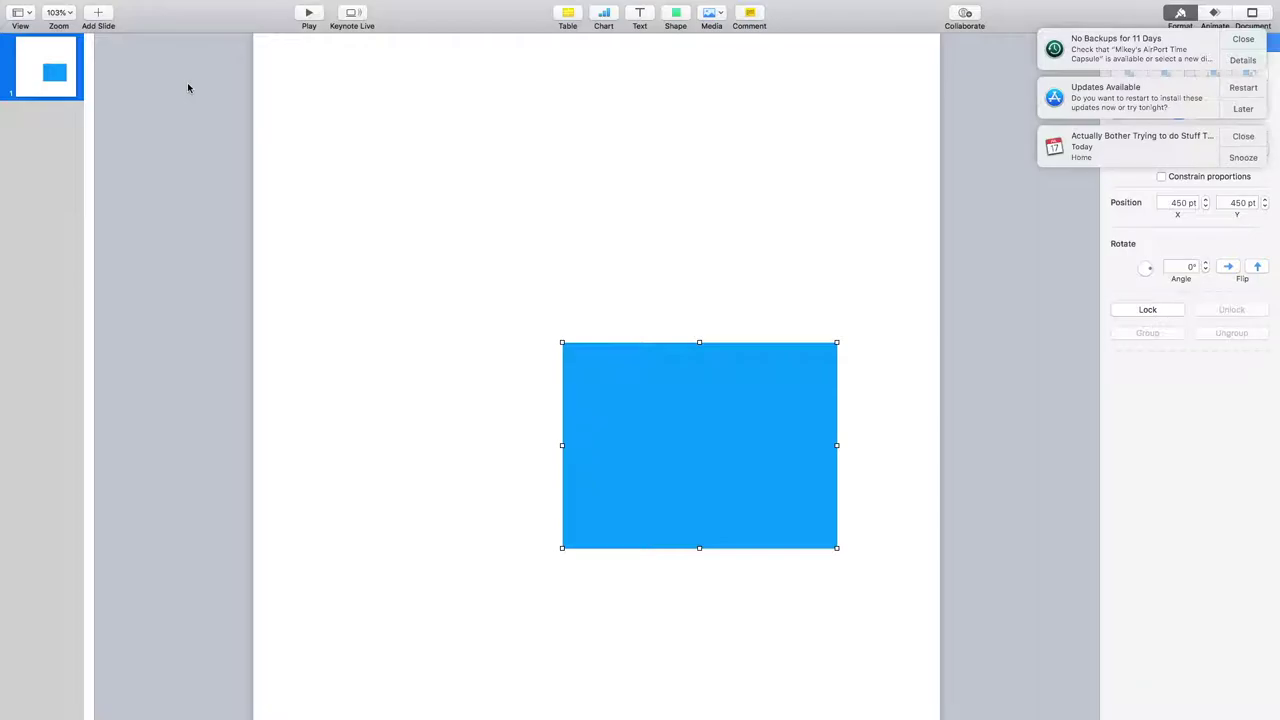
Align the rectangle to the slide's horizontal center and vertical middle.
key("space")
key("Down")
key("Down")
key("Return")
key("space")
key("Down")
key("Down")
key("Down")
key("Down")
key("Down")
key("Return")
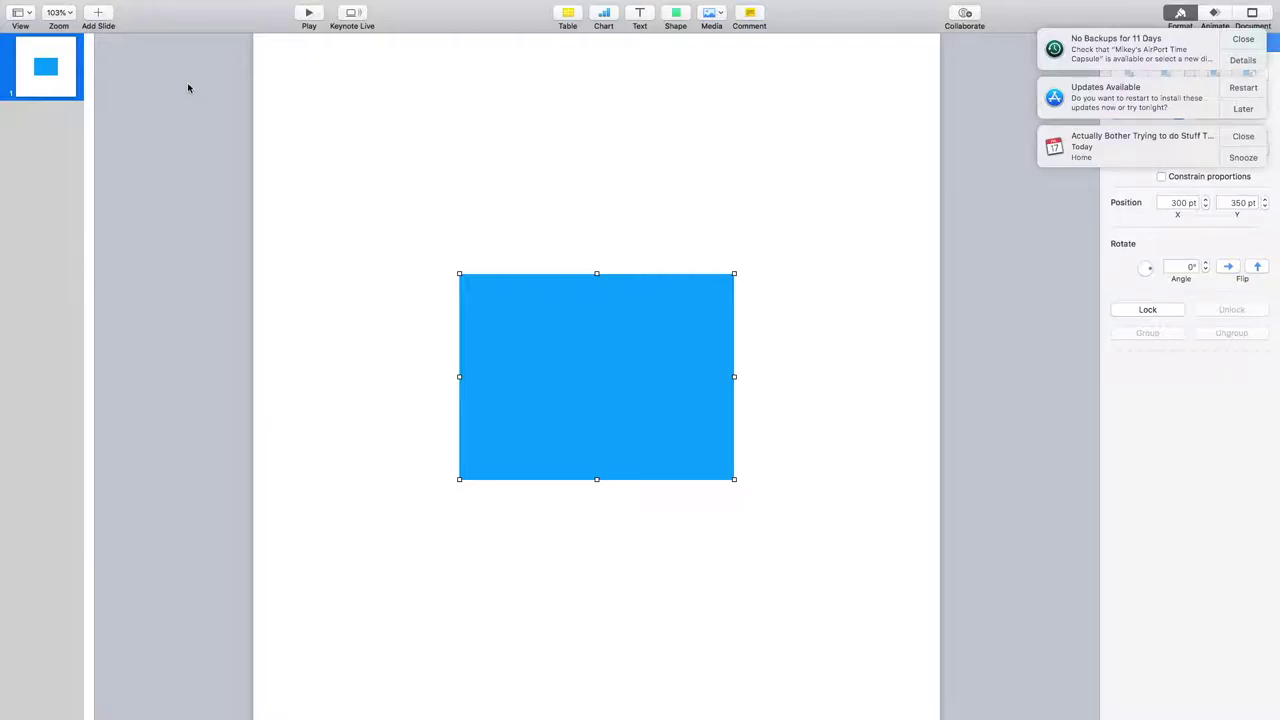
Enlarge the rectangle to about 480 by 360 pt and align it again to the slide's center and middle.
key("super+z")
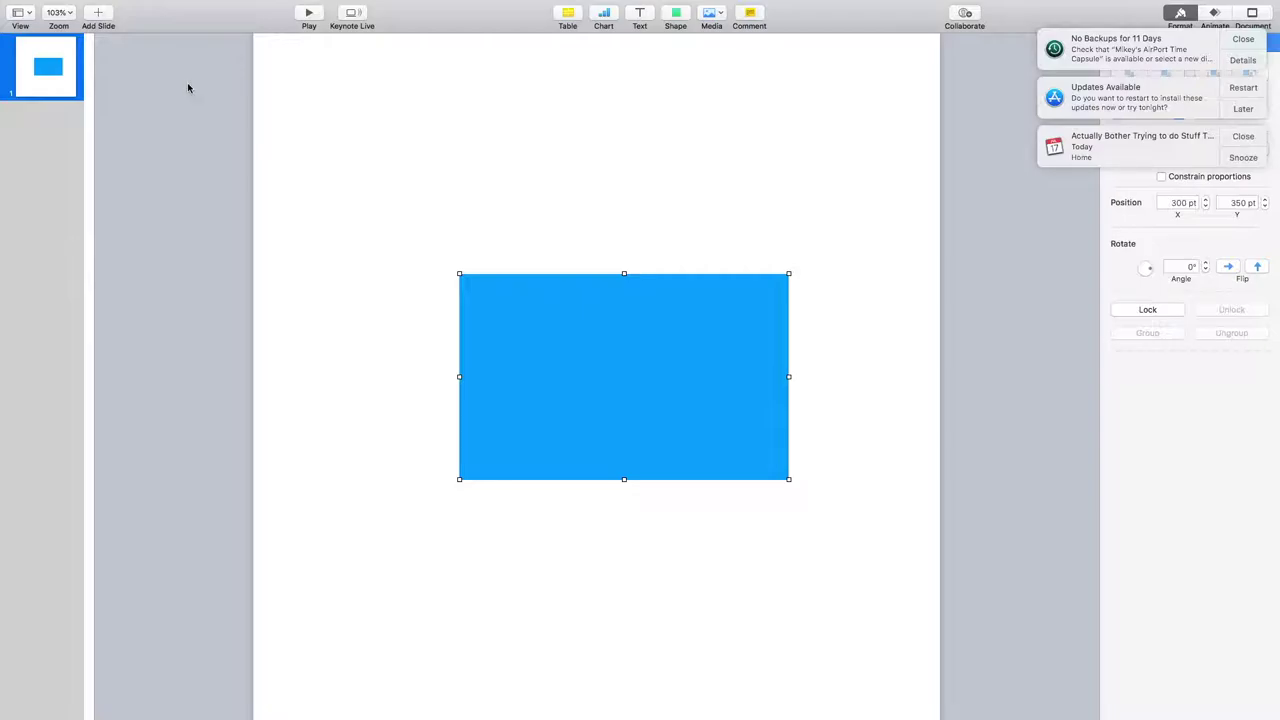
key("Return")
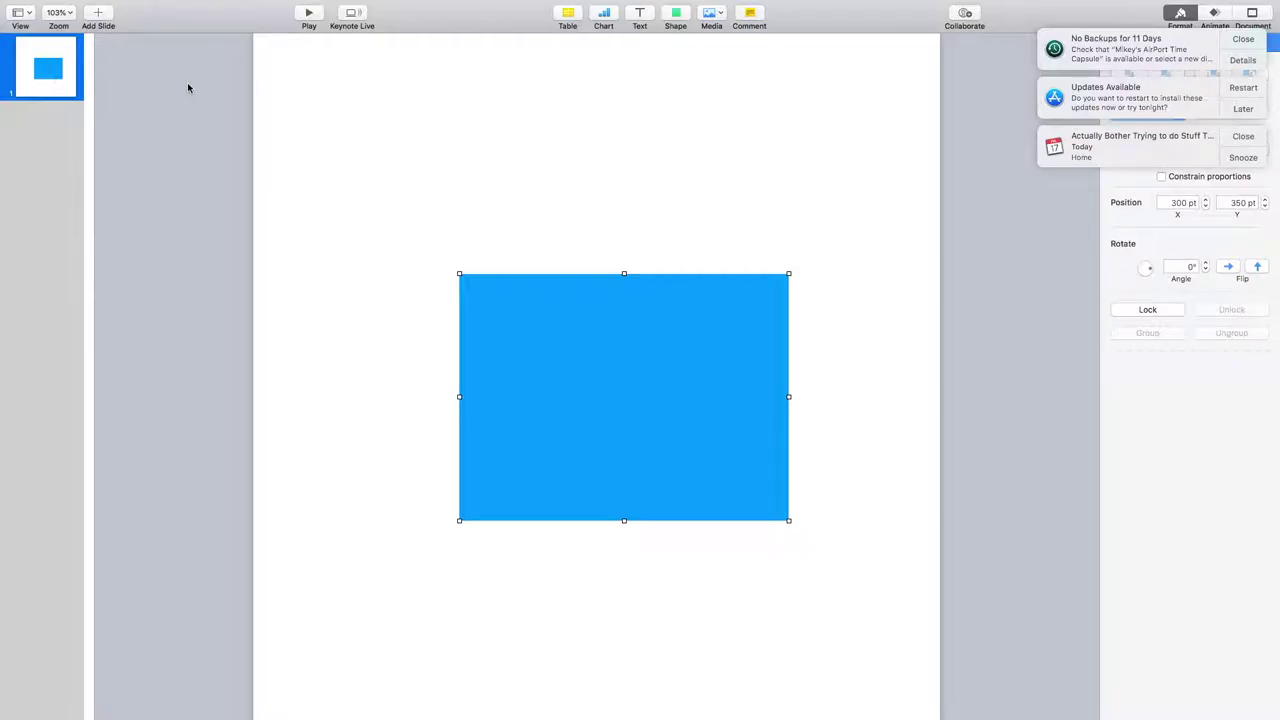
key("space")
key("Down")
key("Down")
key("Down")
key("Up")
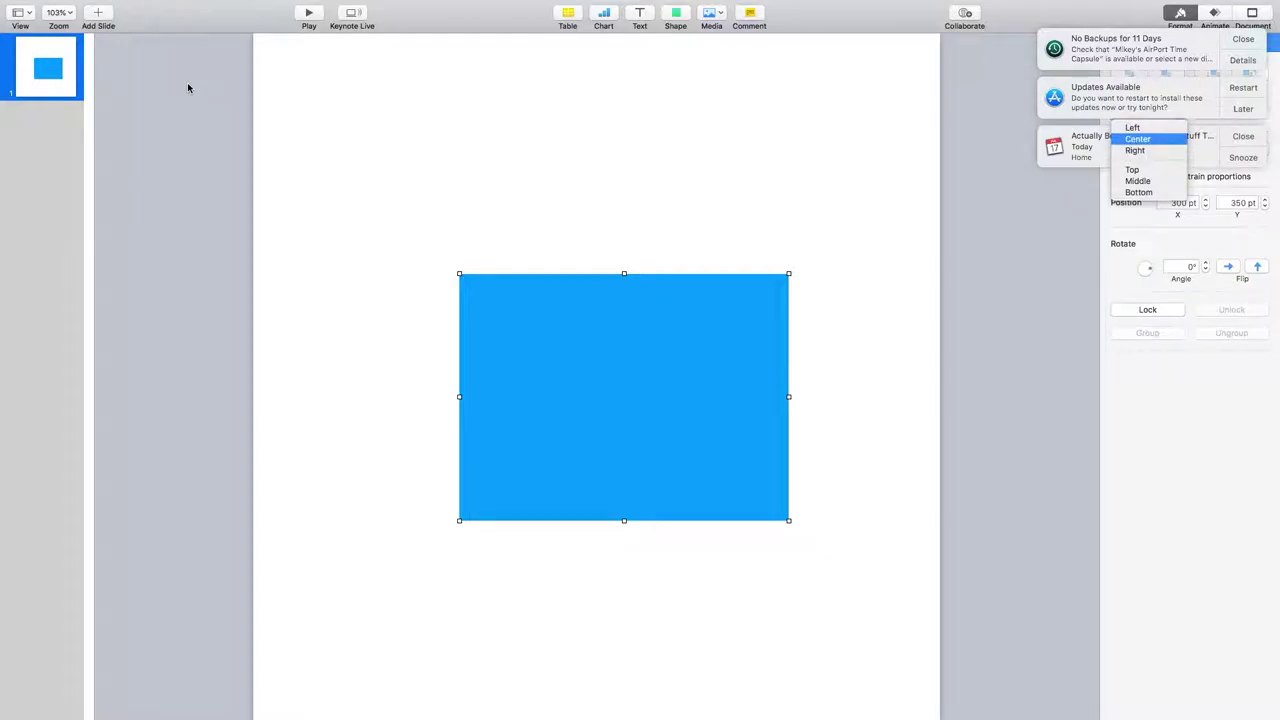
key("Return")
key("space")
key("Down")
key("Down")
key("Down")
key("Down")
key("Return")
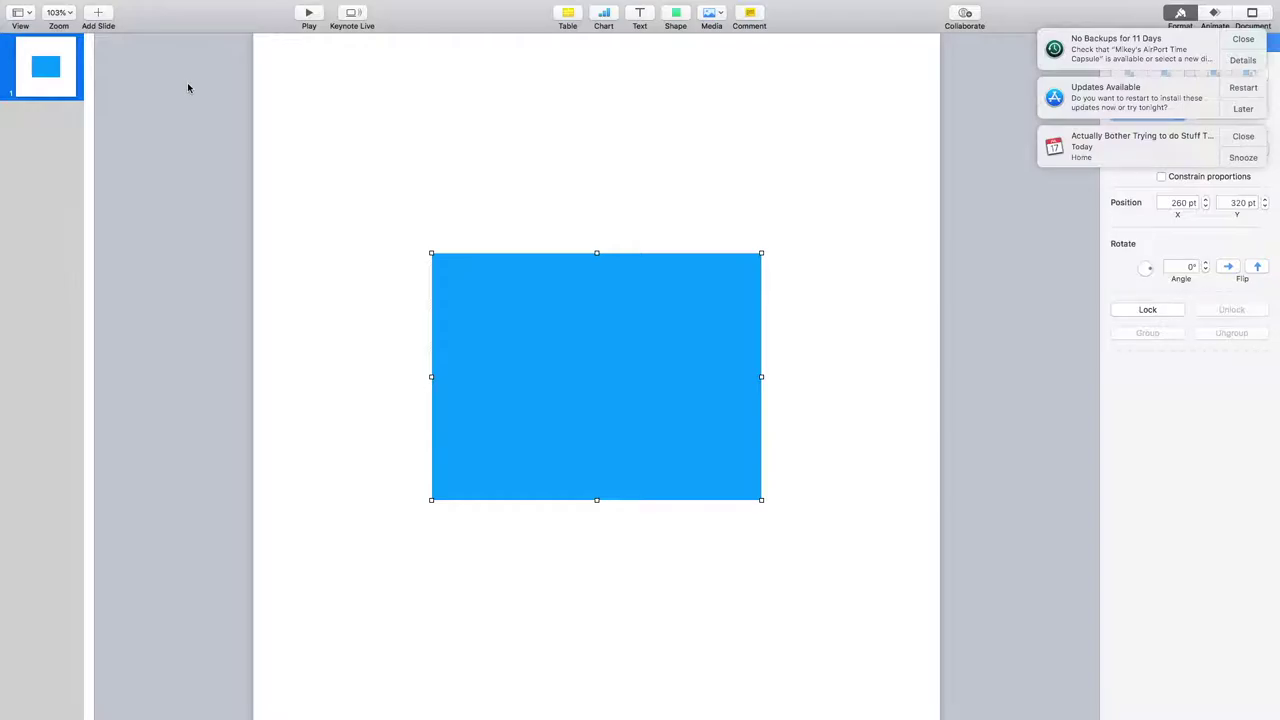
Remove the rectangle's colour by setting its style to No Fill.
key("ctrl+grave")
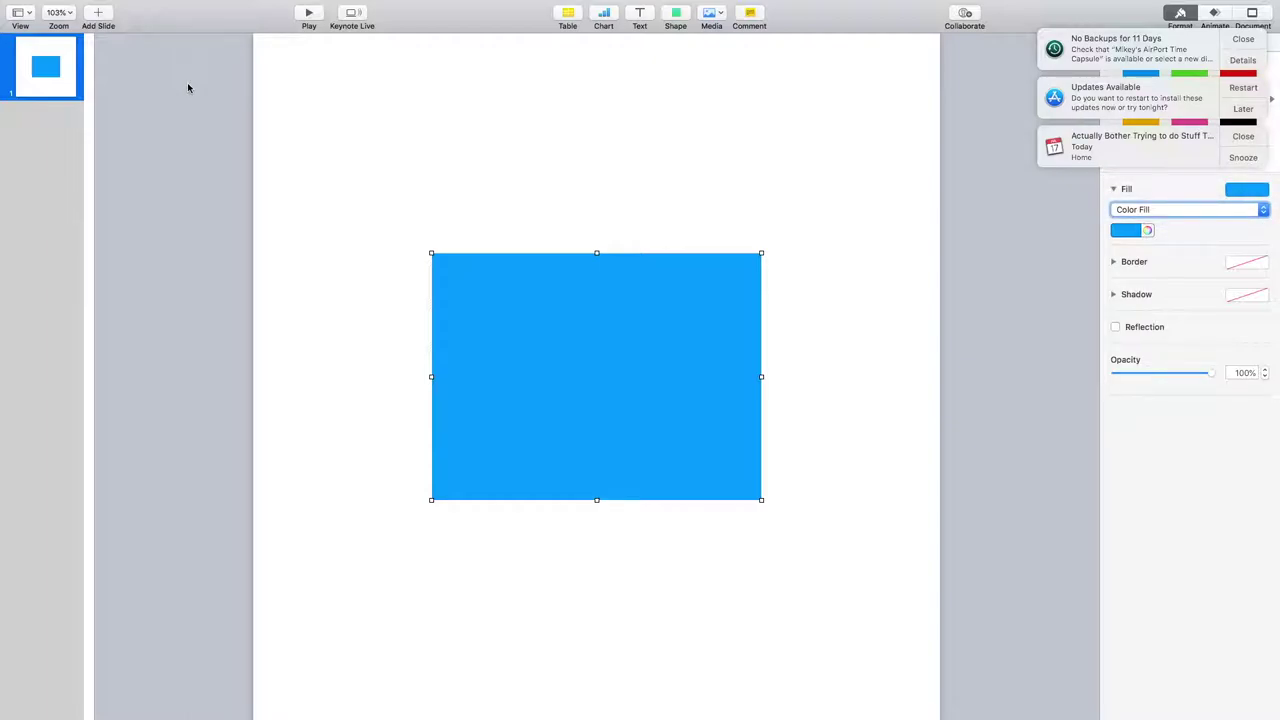
key("space")
key("Down")
key("Down")
key("Down")
key("Down")
key("Down")
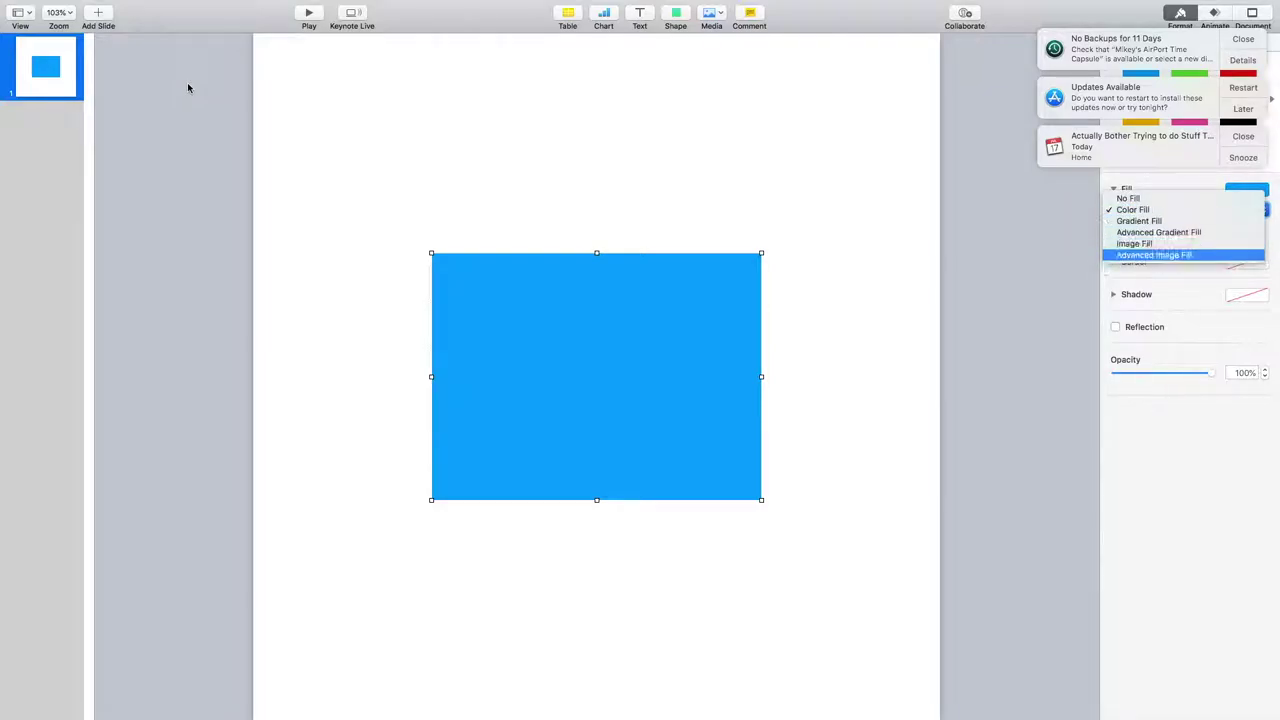
key("Return")
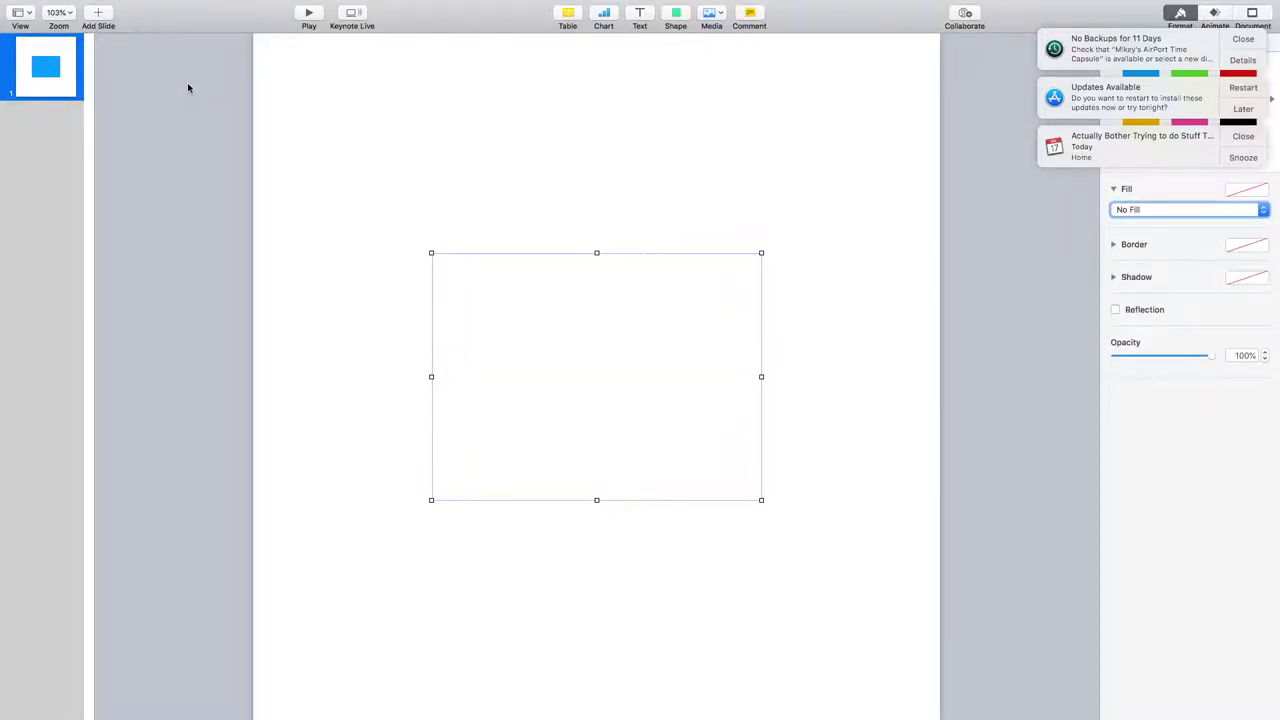
Expand the rectangle's border settings and set the border type to Picture Frame.
key("Tab")
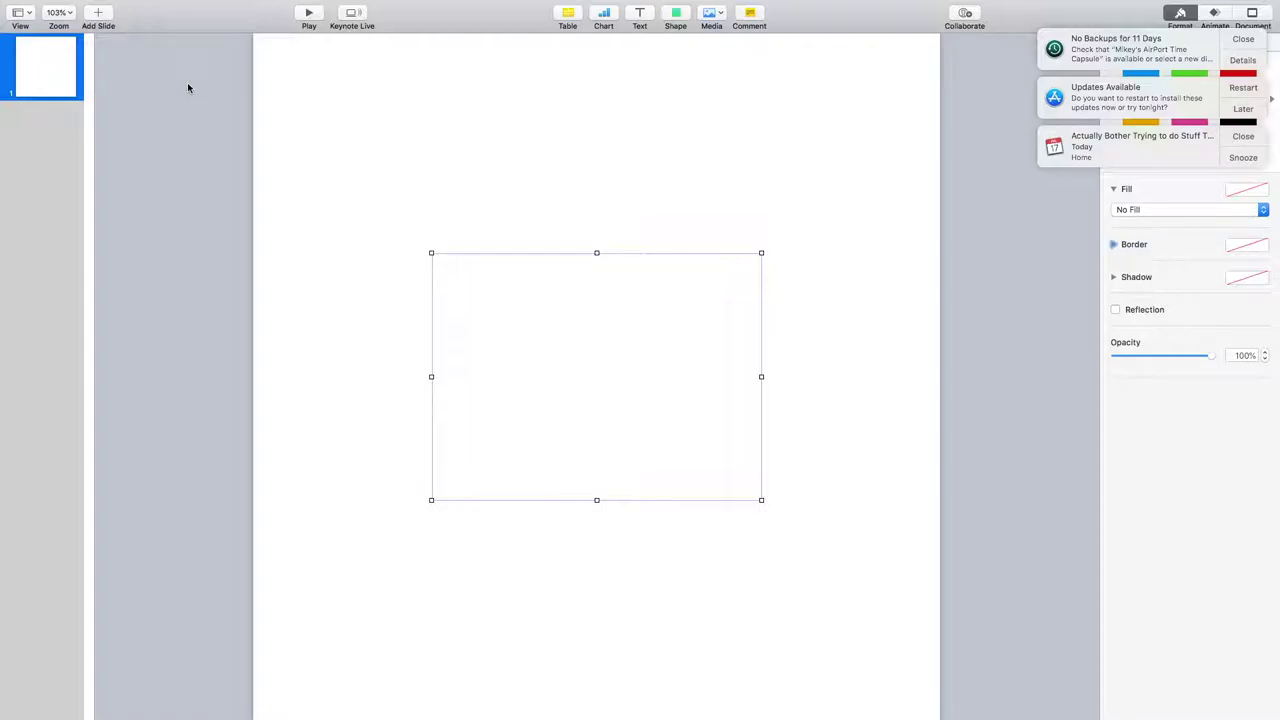
key("space")
key("Tab")
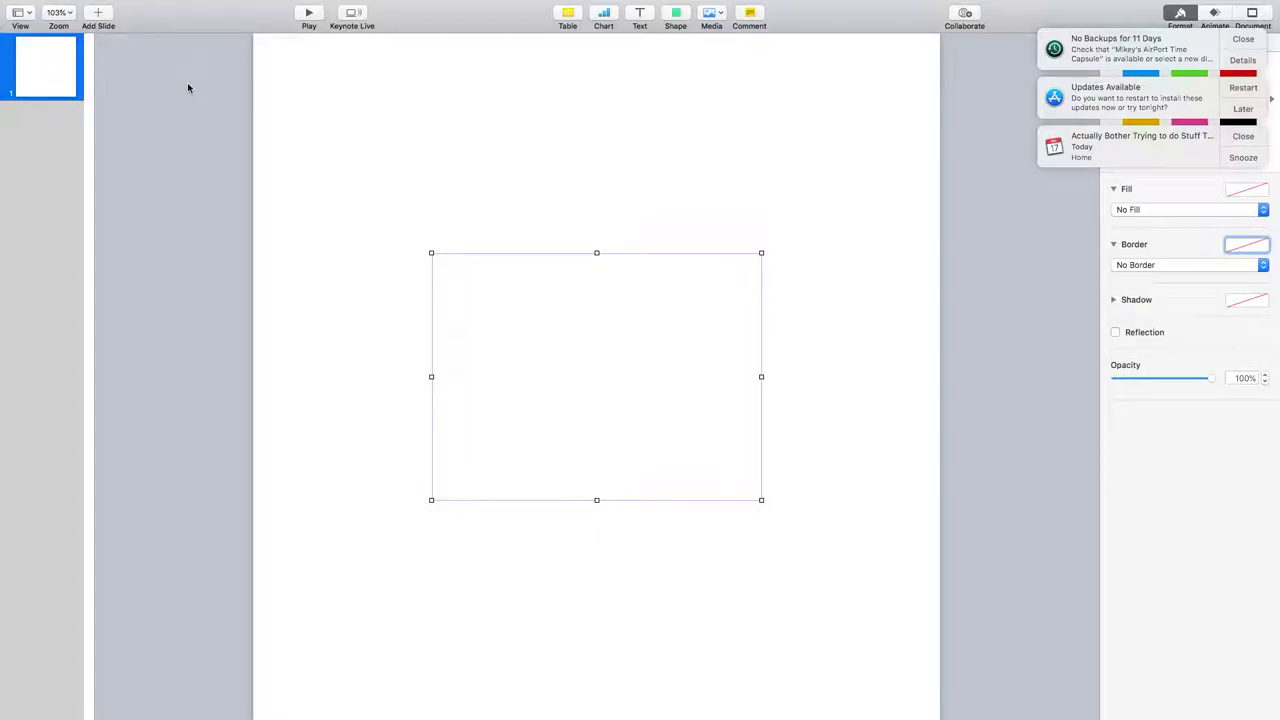
key("Tab")
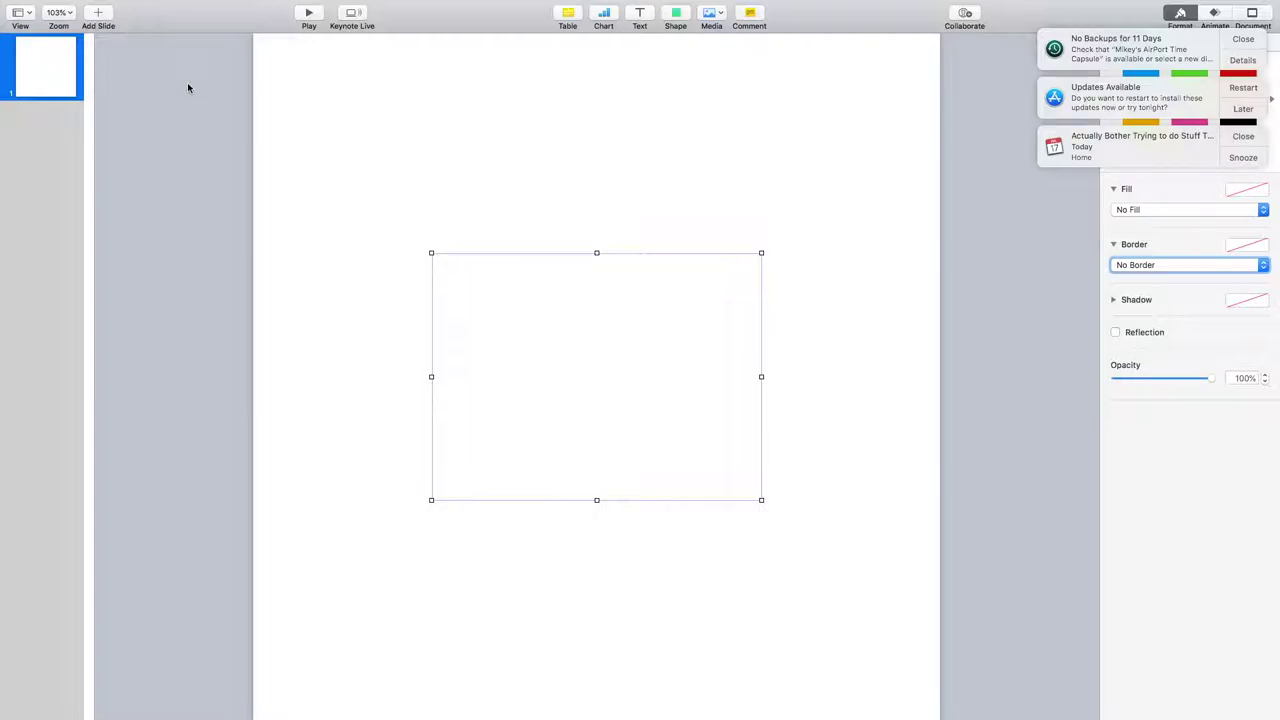
key("space")
key("Down")
key("Down")
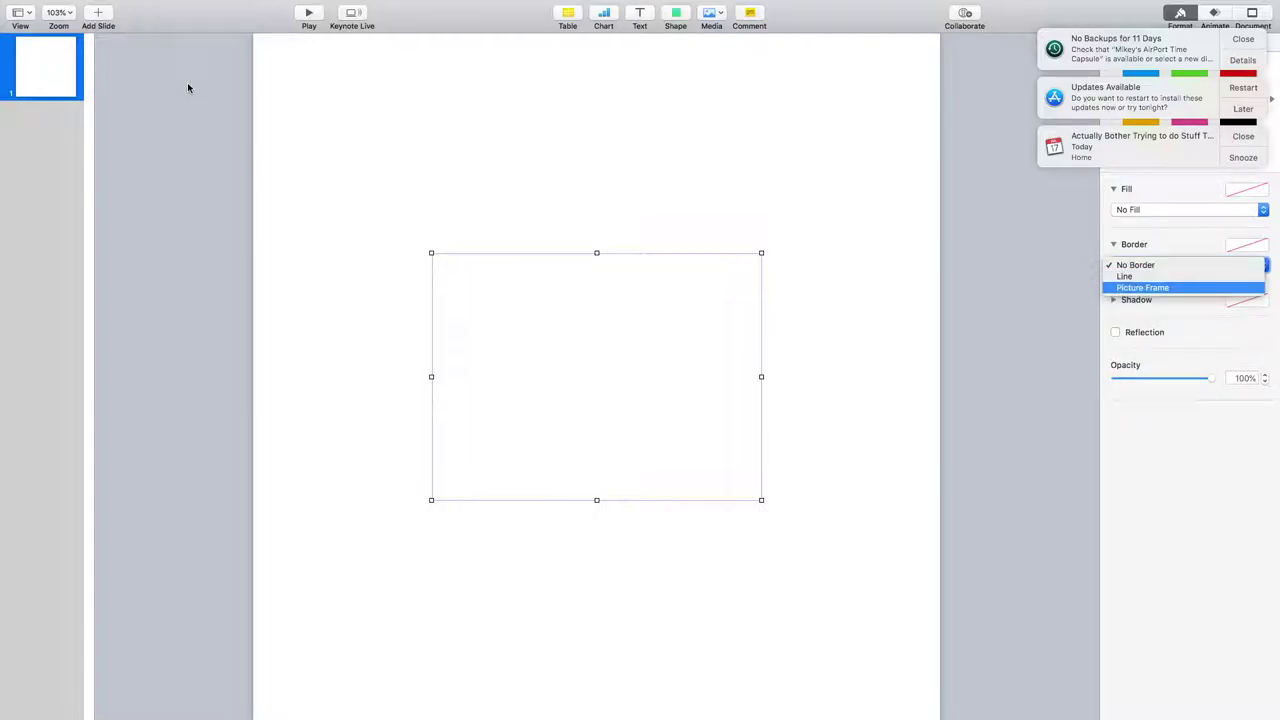
key("Up")
key("Up")
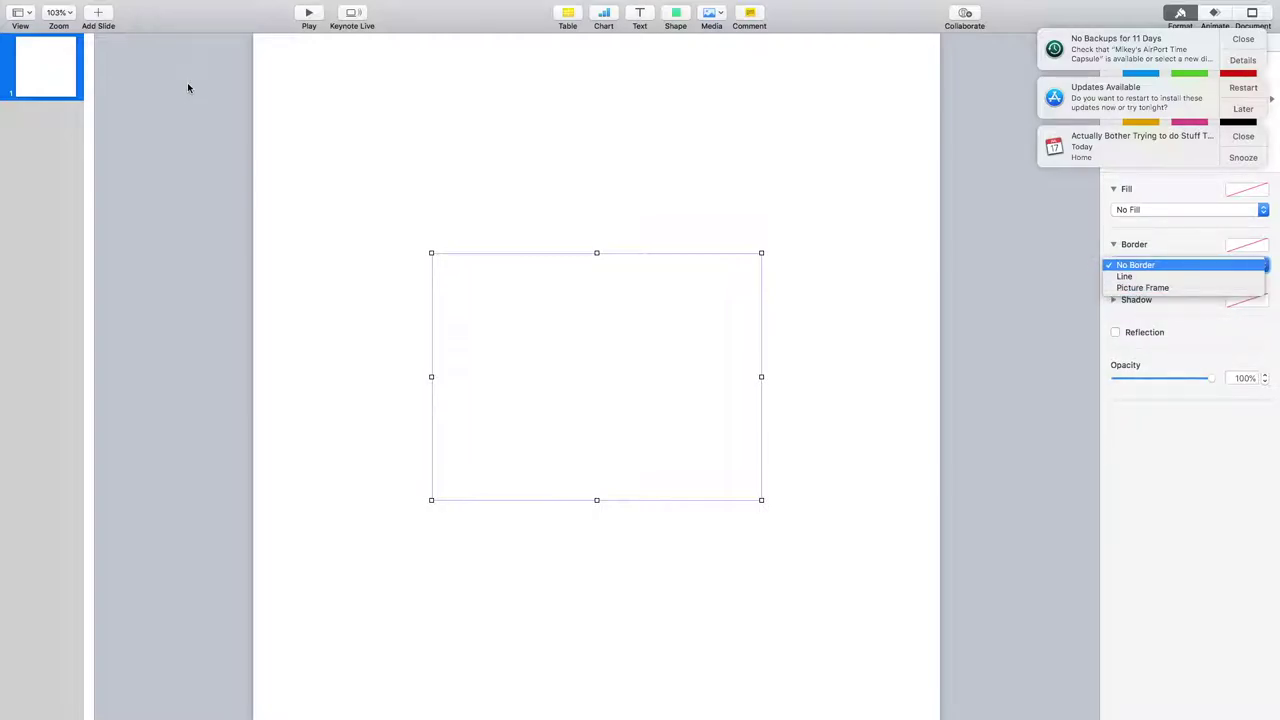
key("Down")
key("Down")
key("Return")
Try a different picture frame style with a thin outline on the rectangle's border.
key("Tab")
key("space")
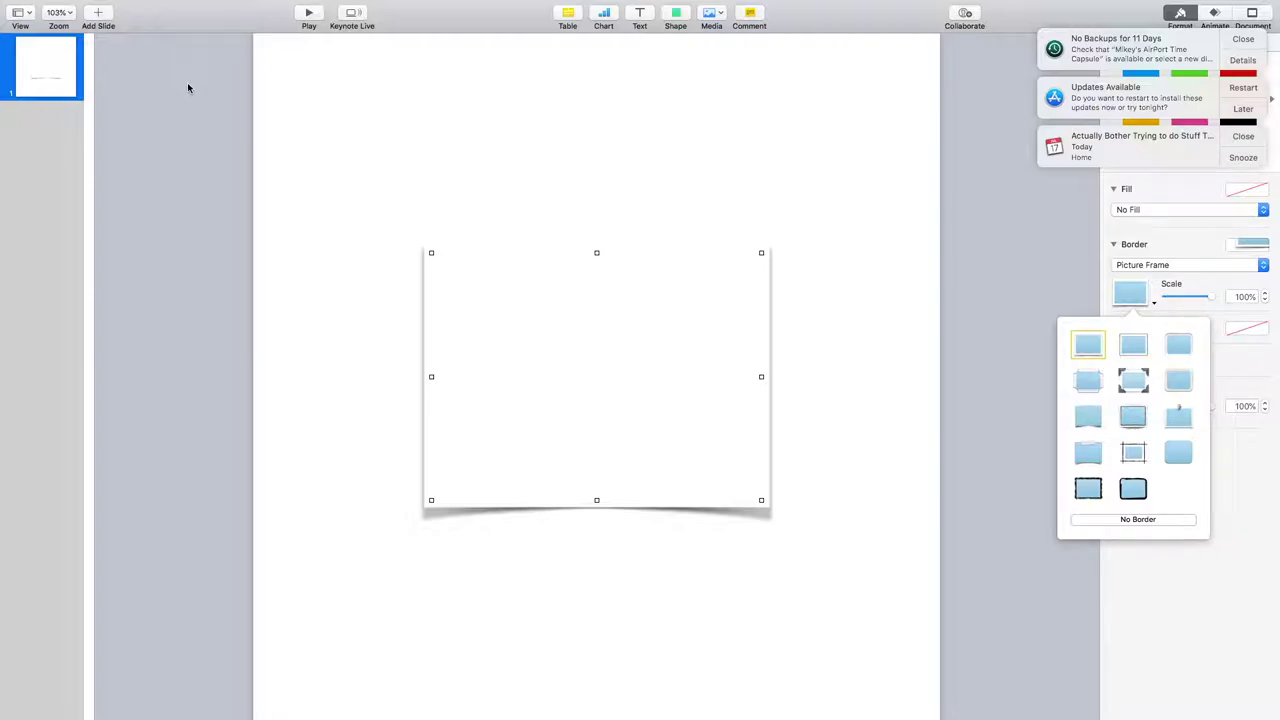
key("super+z")
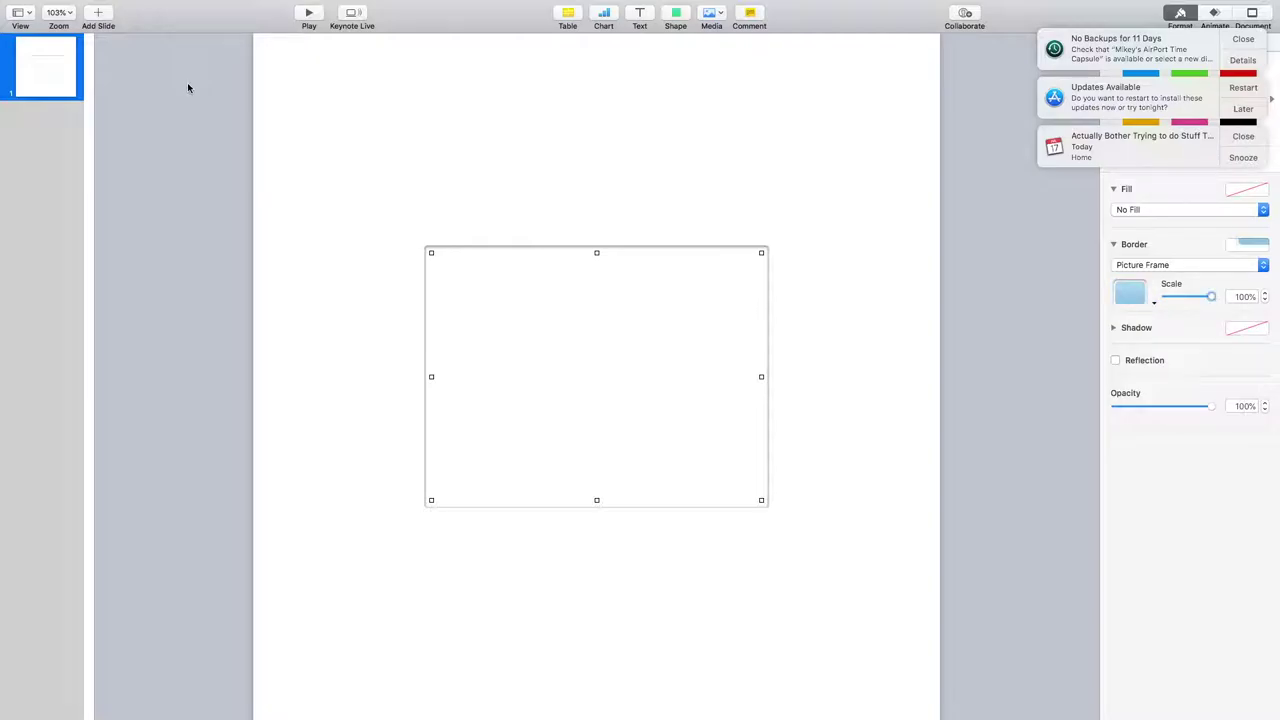
Change the rectangle's border type to Line.
key("Tab")
key("shift+Tab")
key("shift+Tab")
key("shift+Tab")
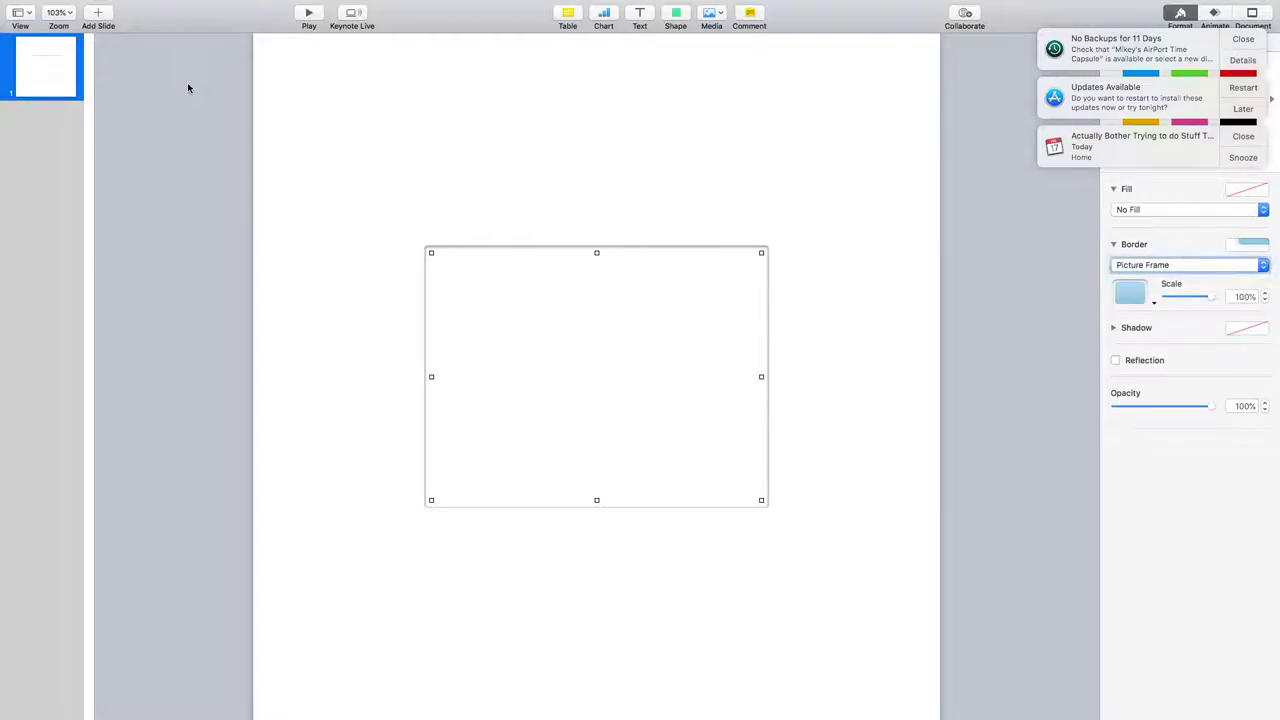
key("space")
key("Down")
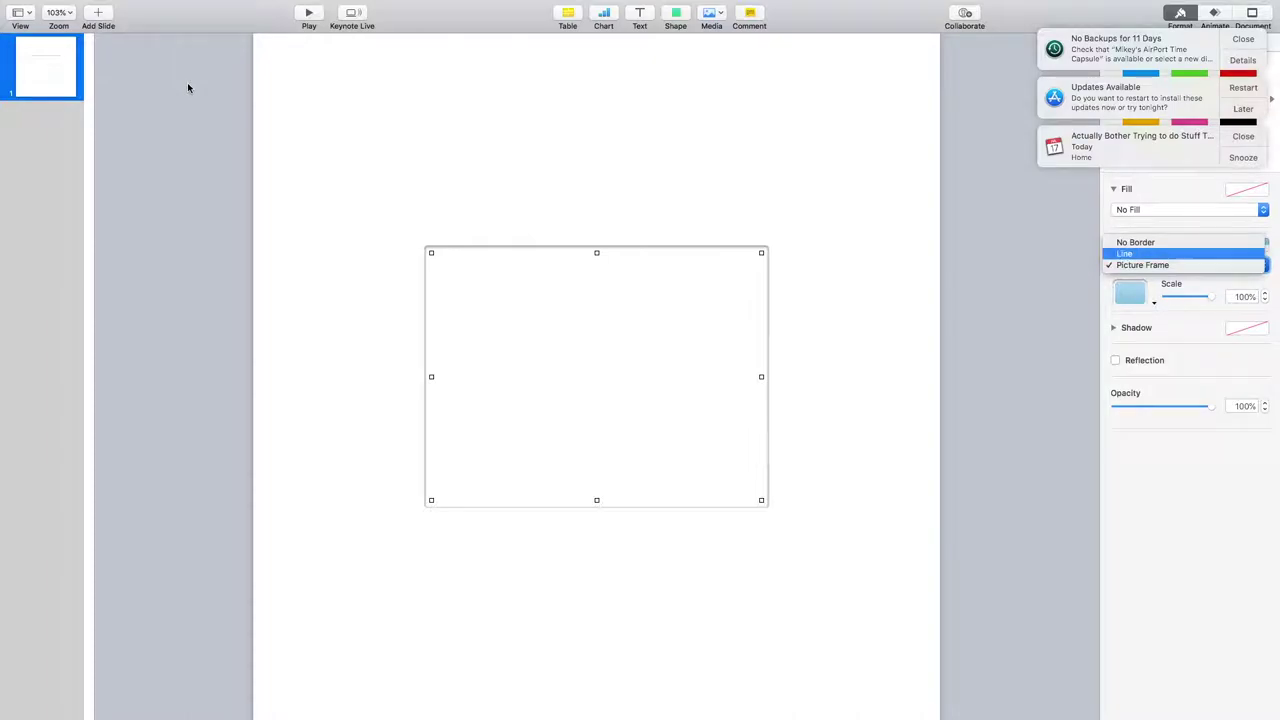
key("Return")
key("Tab")
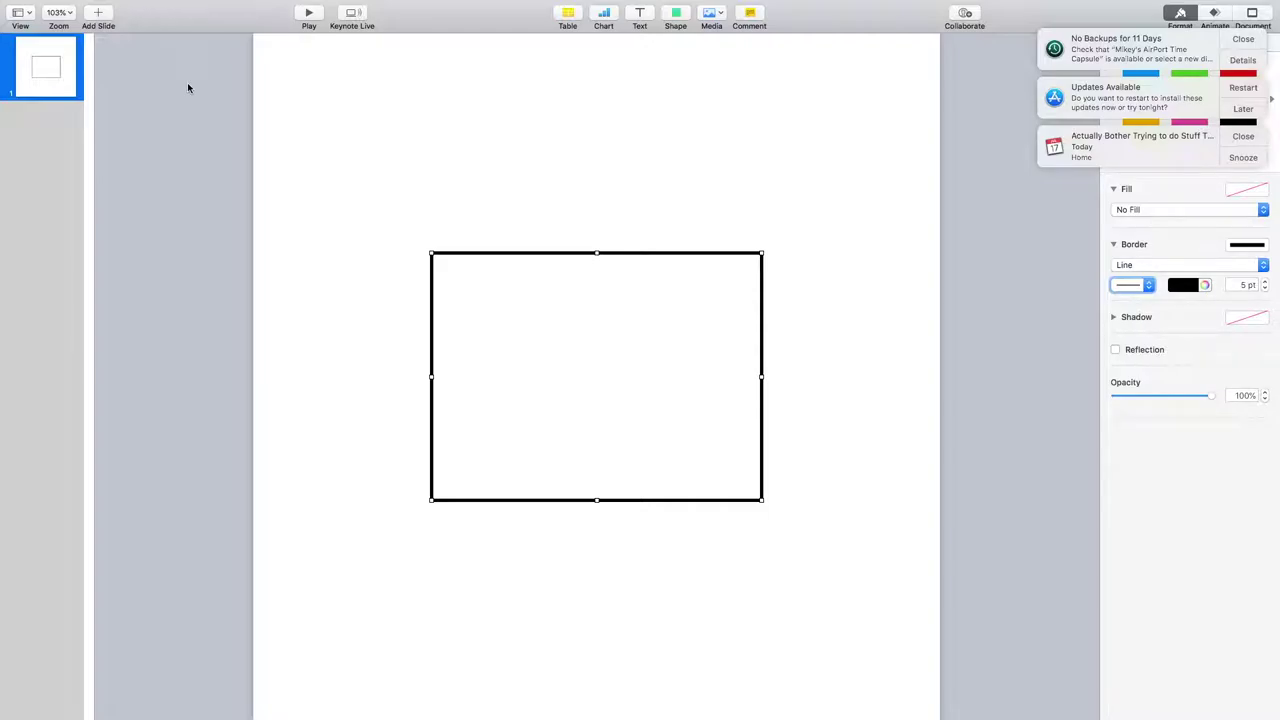
Try a 1 pt width for the rectangle's border line and settle on 3 pt.
key("Tab")
type("1")
key("Return")
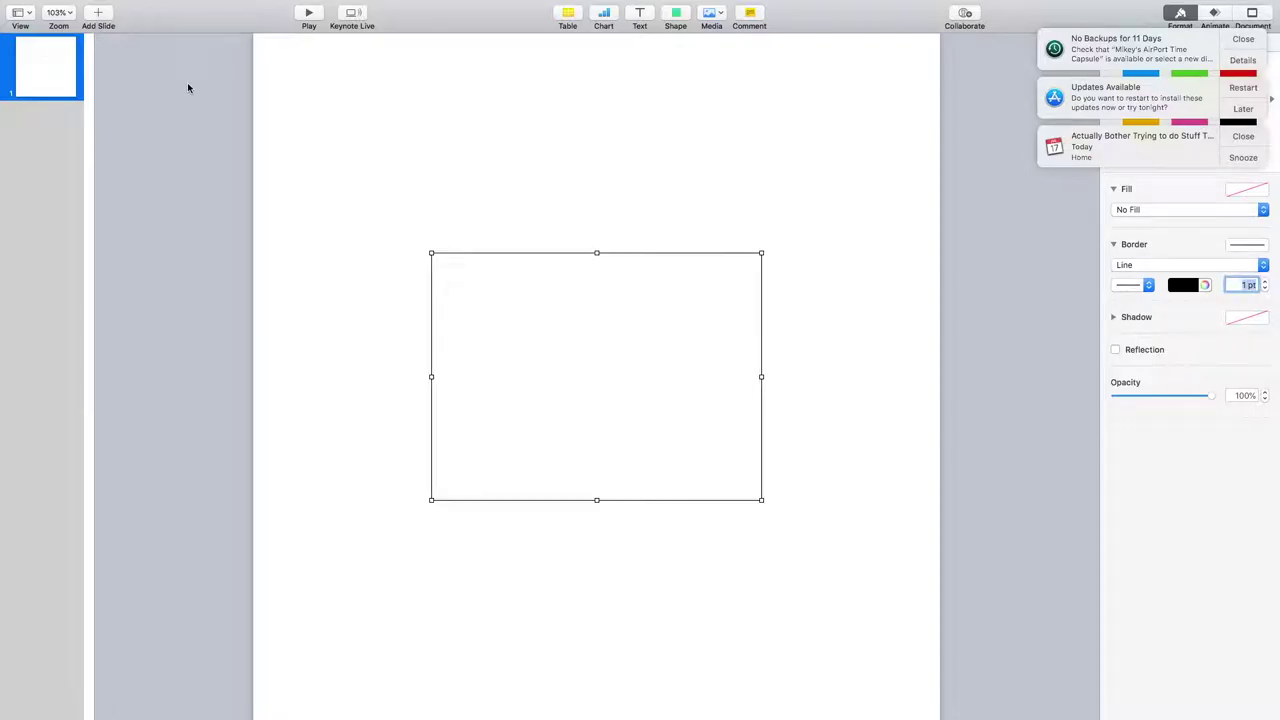
key("BackSpace")
type("3")
key("Return")
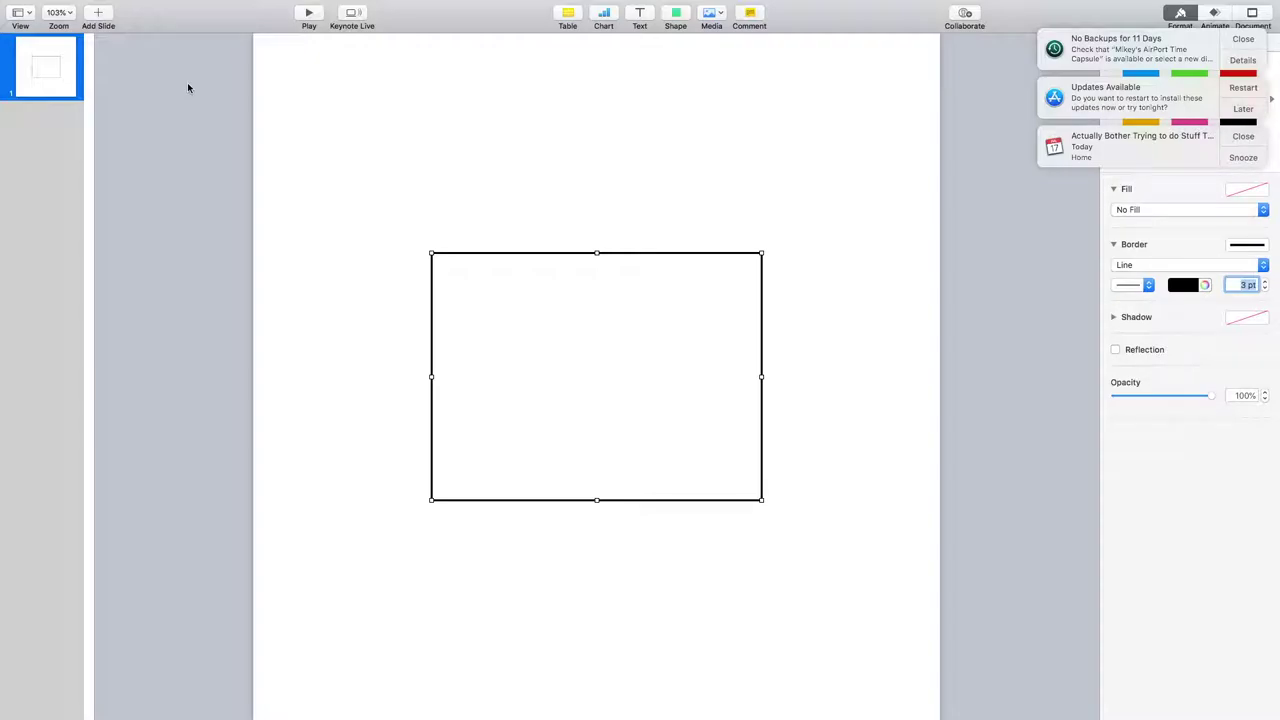
Expand the rectangle's shadow settings and apply the first preset, a drop shadow.
key("Tab")
key("space")
key("Tab")
key("space")
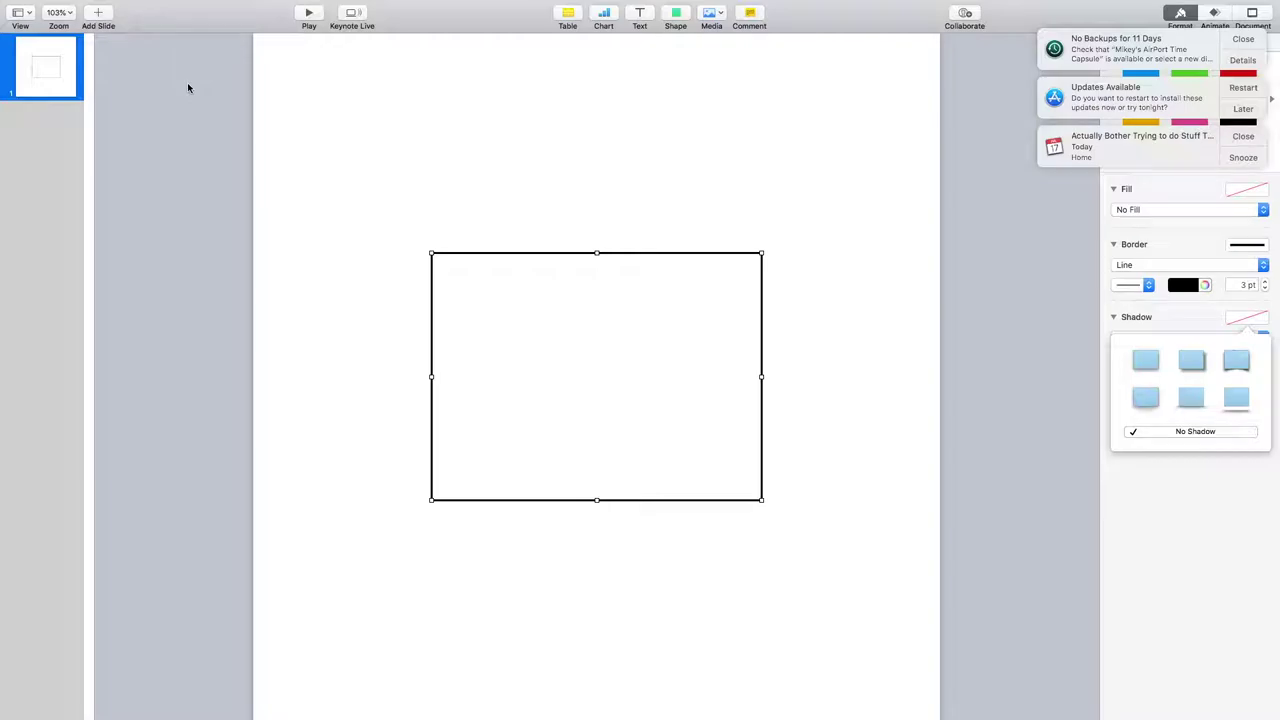
key("space")
key("Tab")
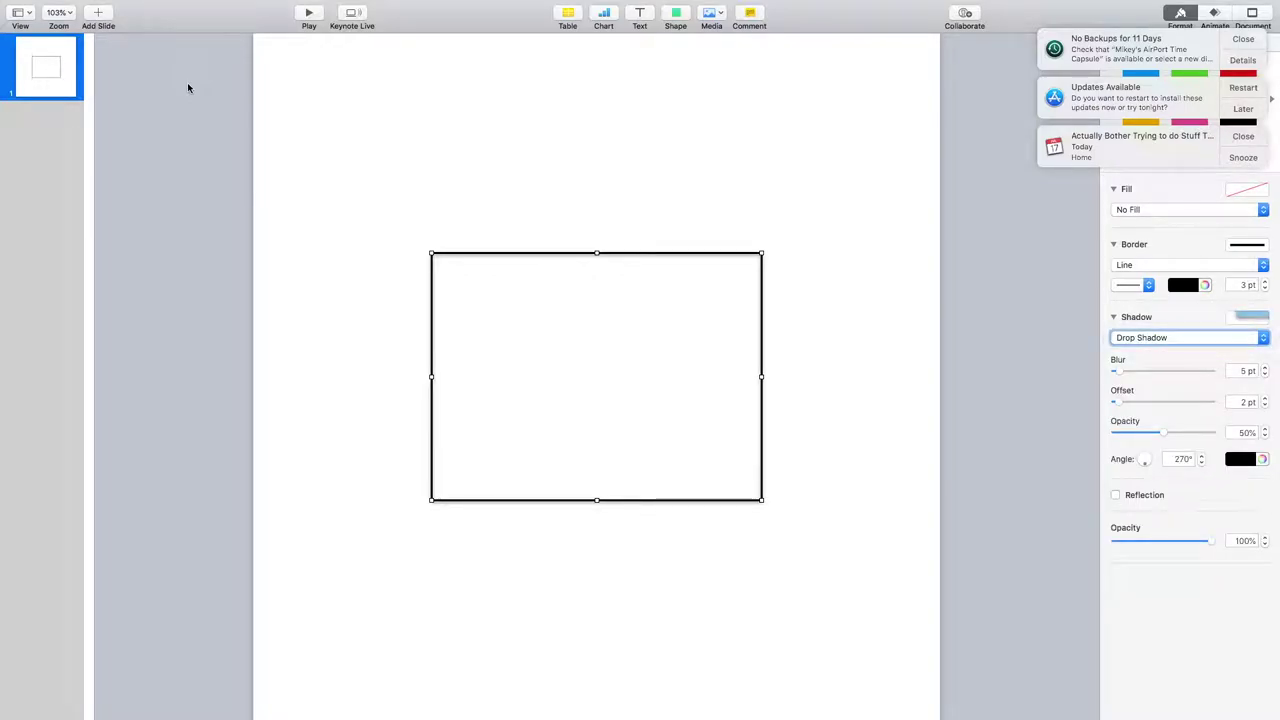
Open the rectangle's arrangement settings and increase its height to about 400 pt.
key("Tab")
key("Tab")
key("Tab")
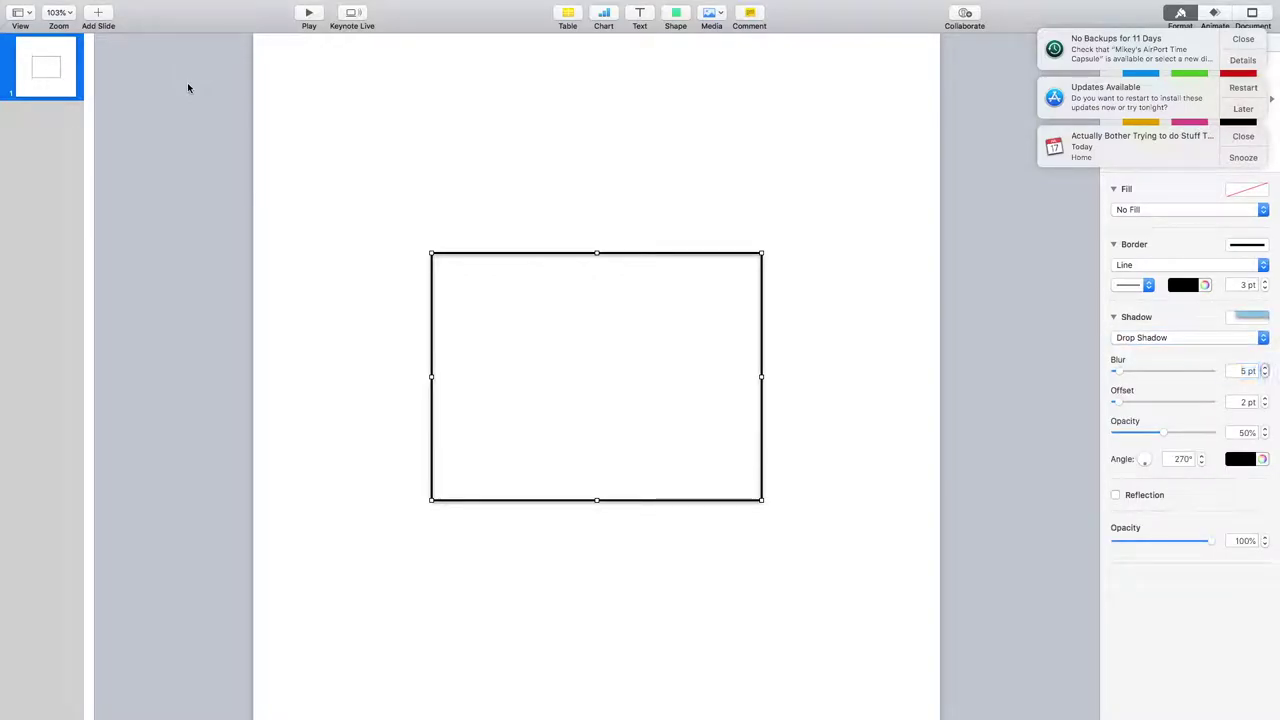
key("Tab")
key("Tab")
key("Tab")
key("Tab")
key("Tab")
key("Tab")
key("Tab")
key("Tab")
key("Tab")
key("Tab")
key("Tab")
key("Tab")
key("Tab")
key("Tab")
key("Tab")
key("space")
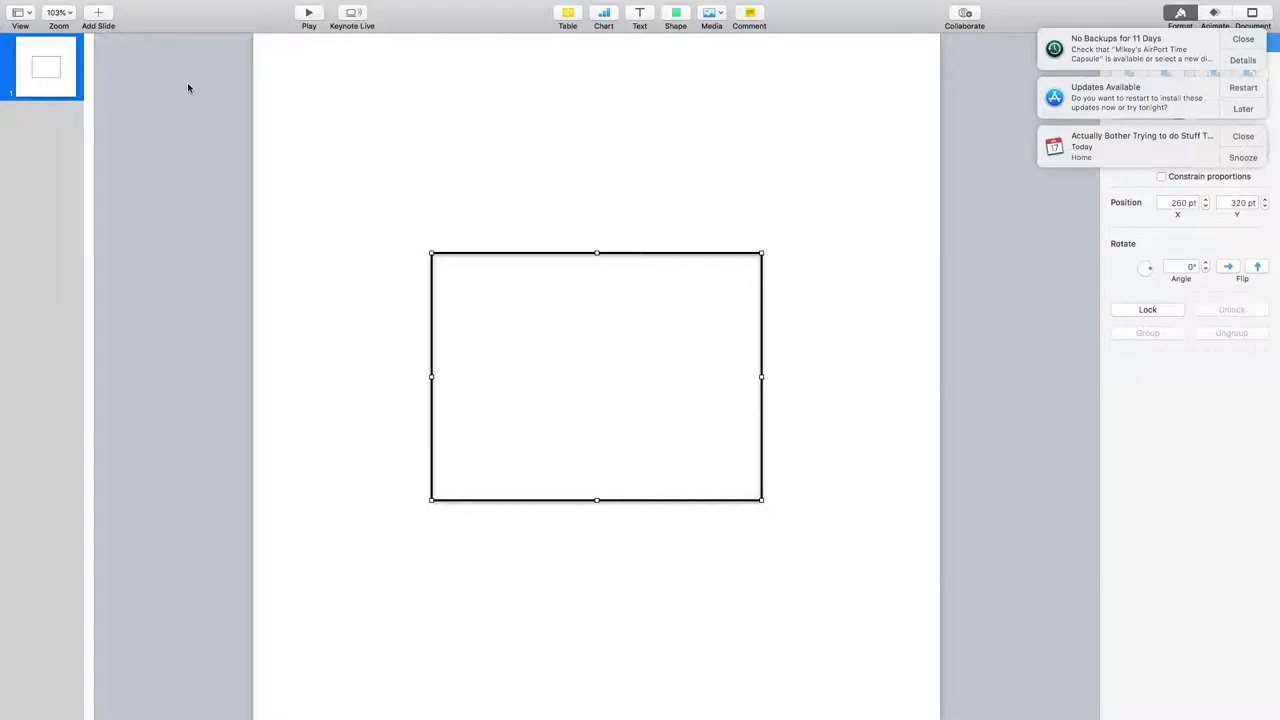
key("Return")
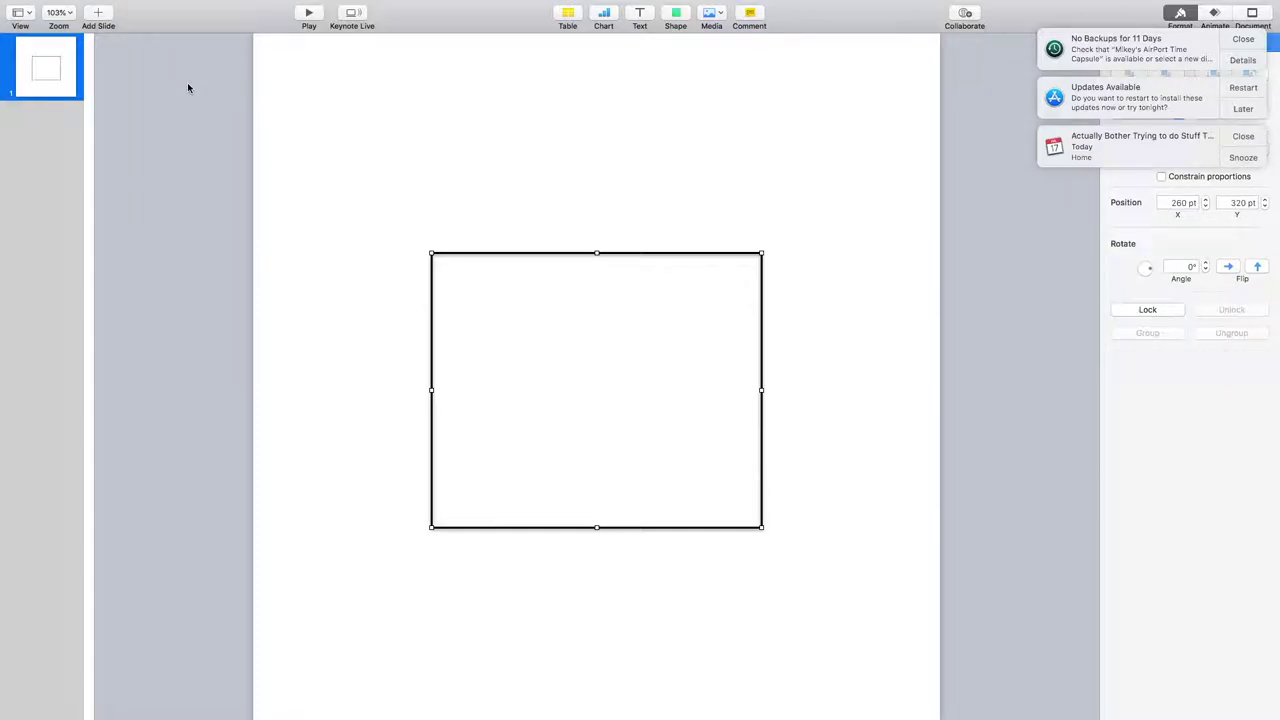
Set the rectangle's Y position to 180 pt after trying 100 pt and 200 pt.
key("Tab")
key("Tab")
key("shift+Tab")
key("shift+Tab")
key("Tab")
key("Tab")
key("BackSpace")
type("100")
key("Return")
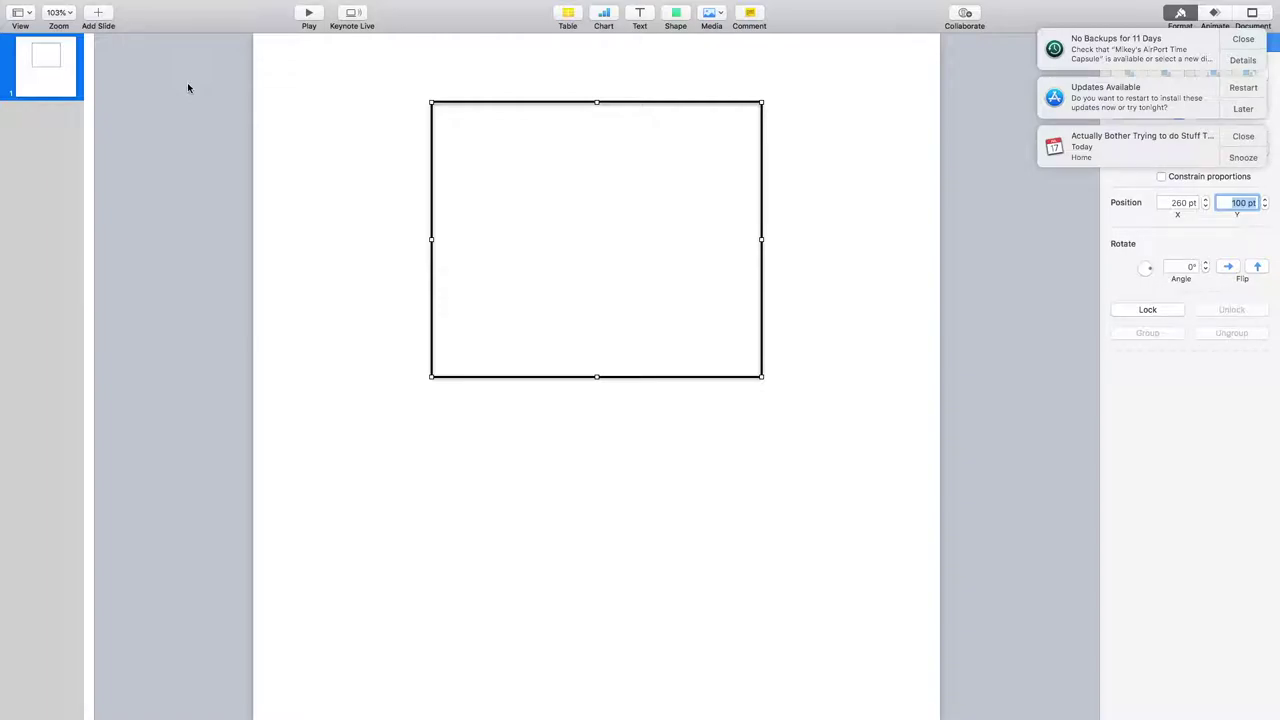
key("BackSpace")
type("200")
key("Return")
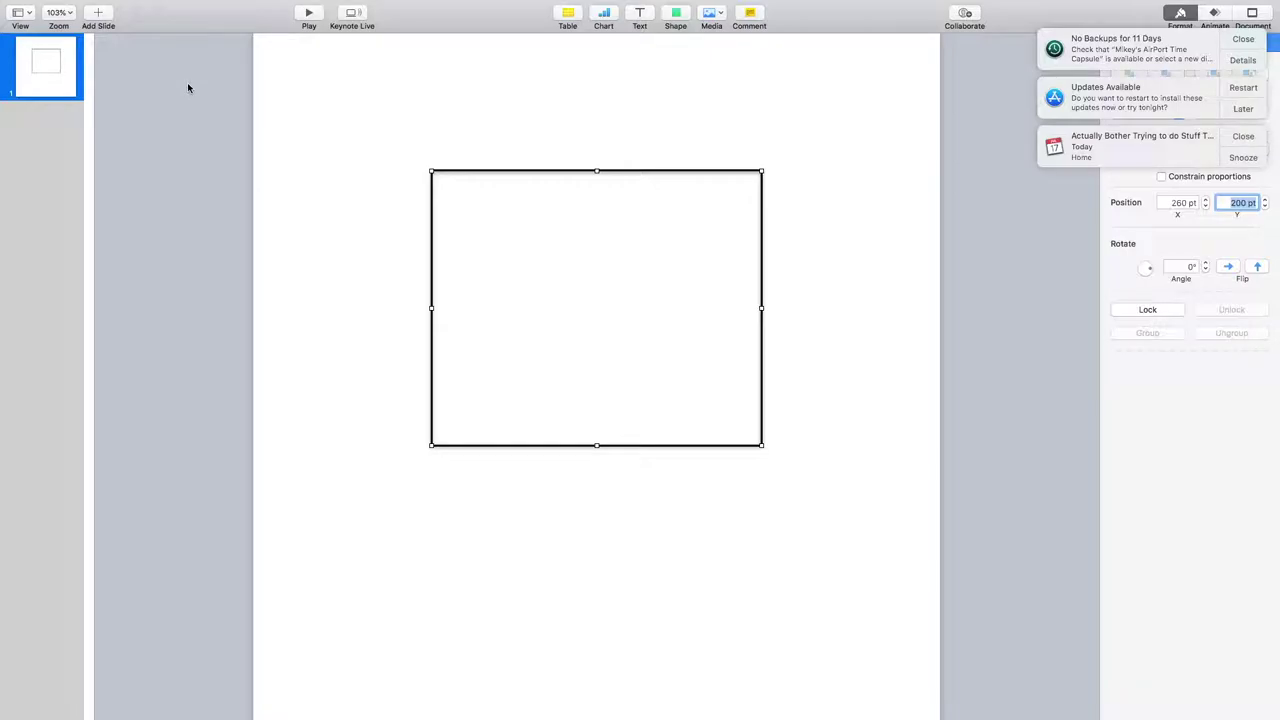
key("BackSpace")
type("180")
key("Return")
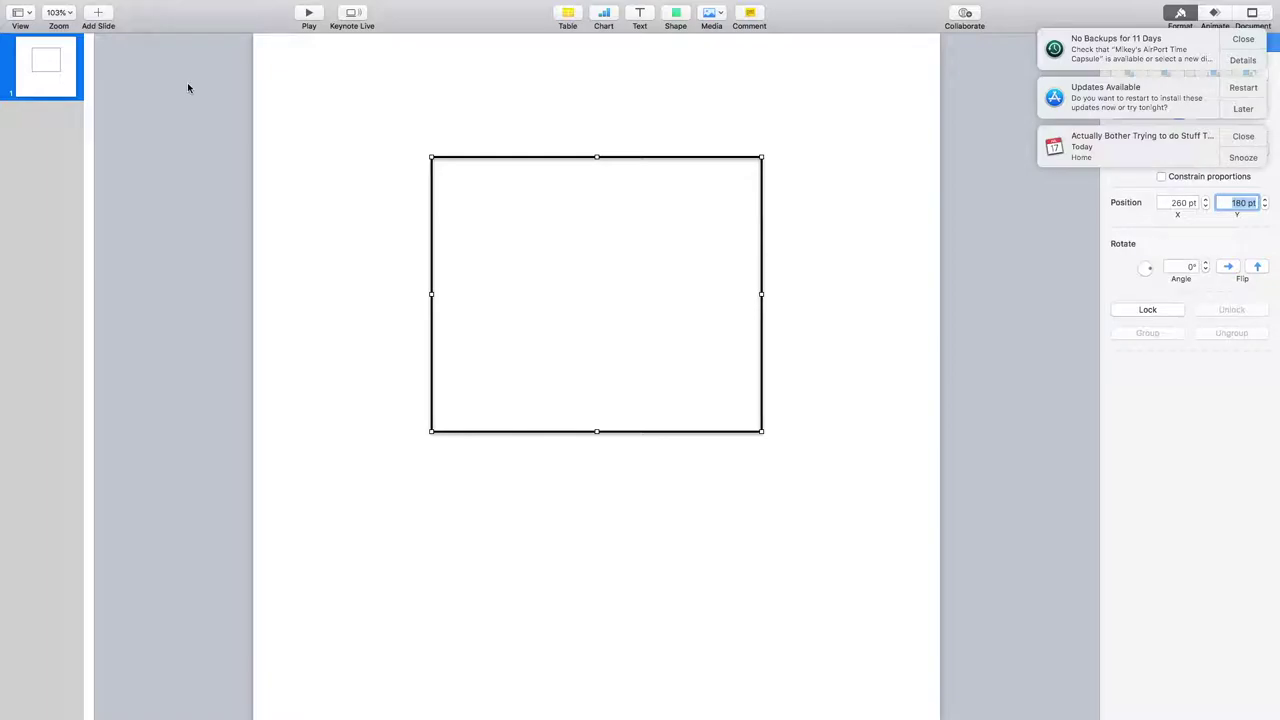
key("Return")
right_click(597, 291)
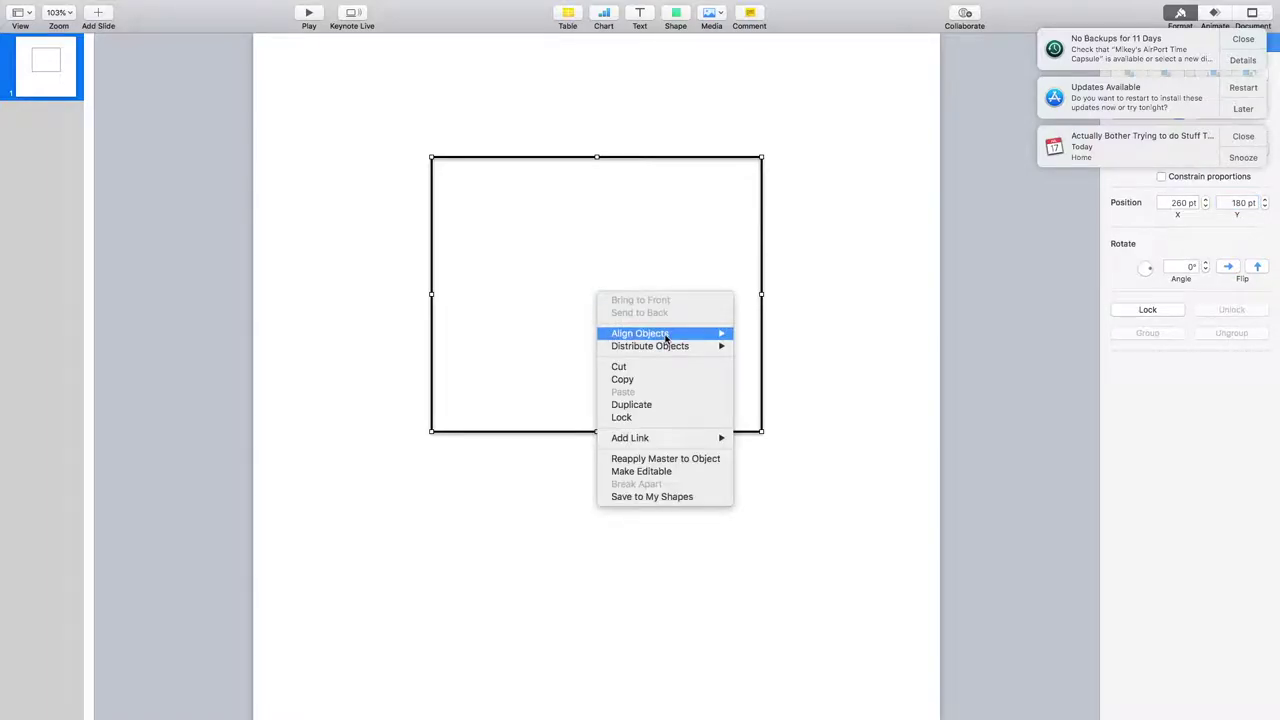
mouse_move(665, 336)
key("Return")
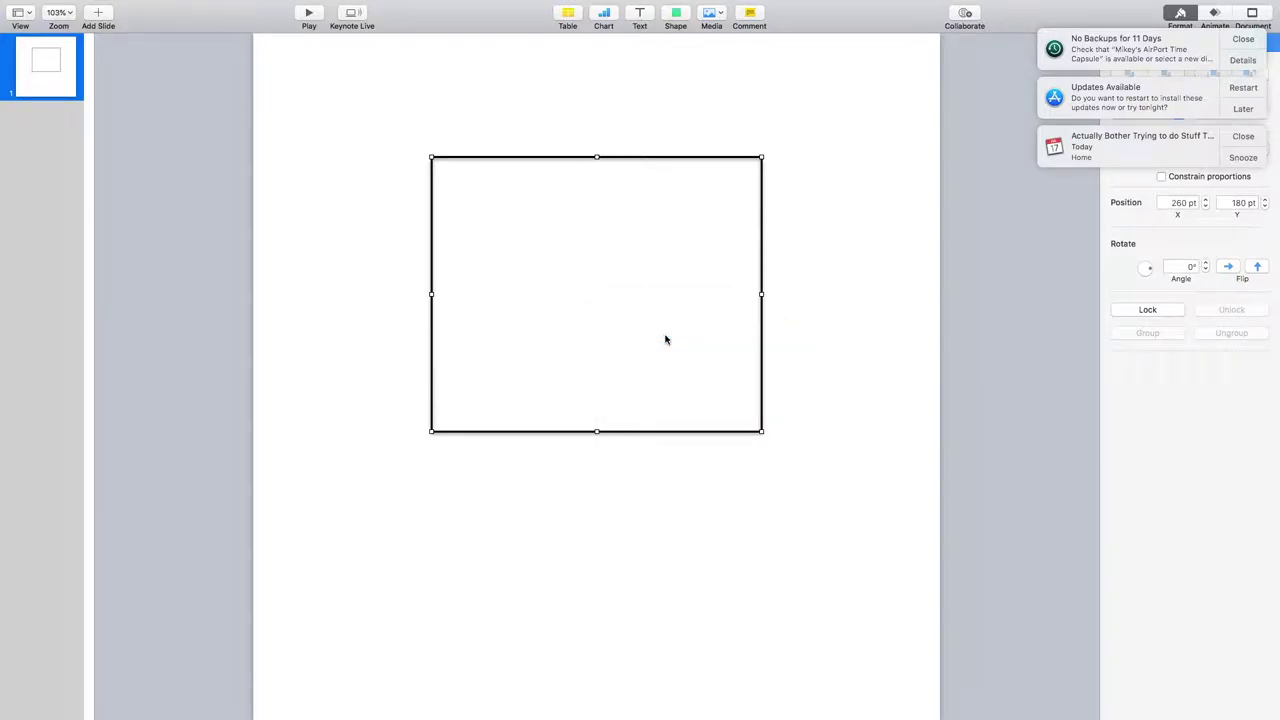
Duplicate the outlined rectangle on the slide.
right_click(665, 340)
key("Down")
key("Down")
key("Down")
key("Down")
key("Up")
key("Return")
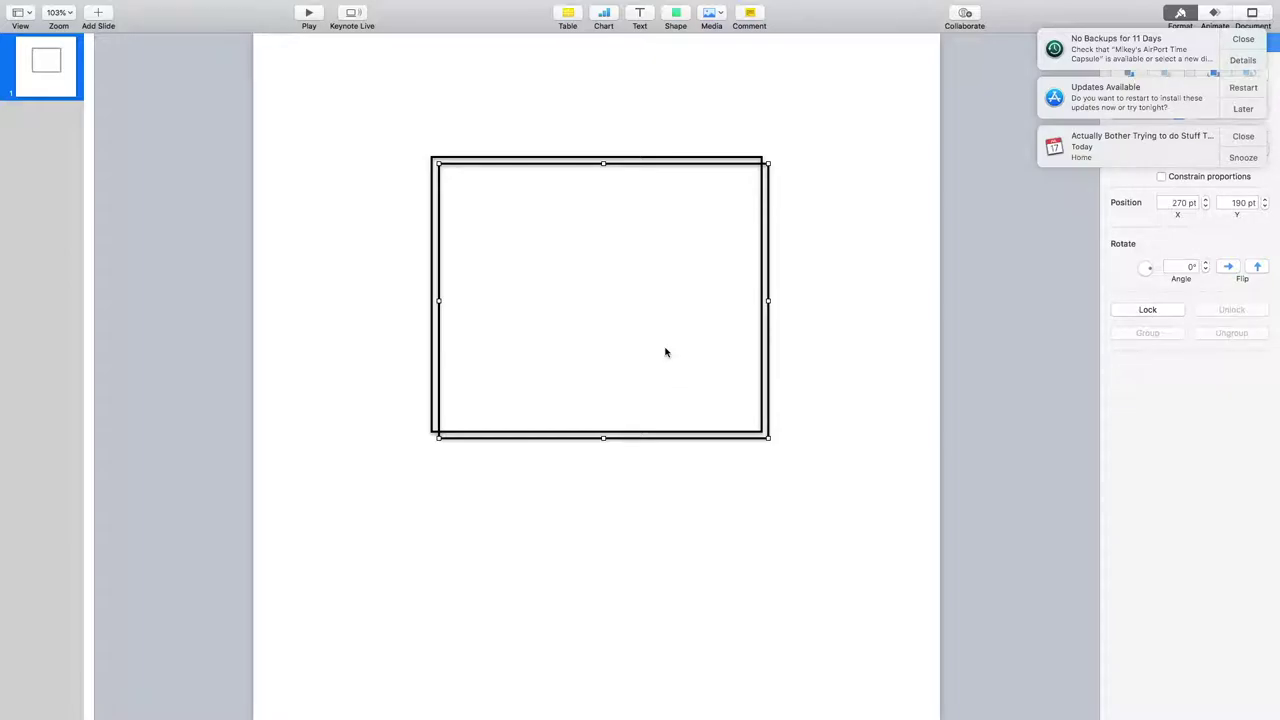
Resize the duplicate rectangle to about 440 by 320 pt and align it to the slide's horizontal center.
key("super+z")
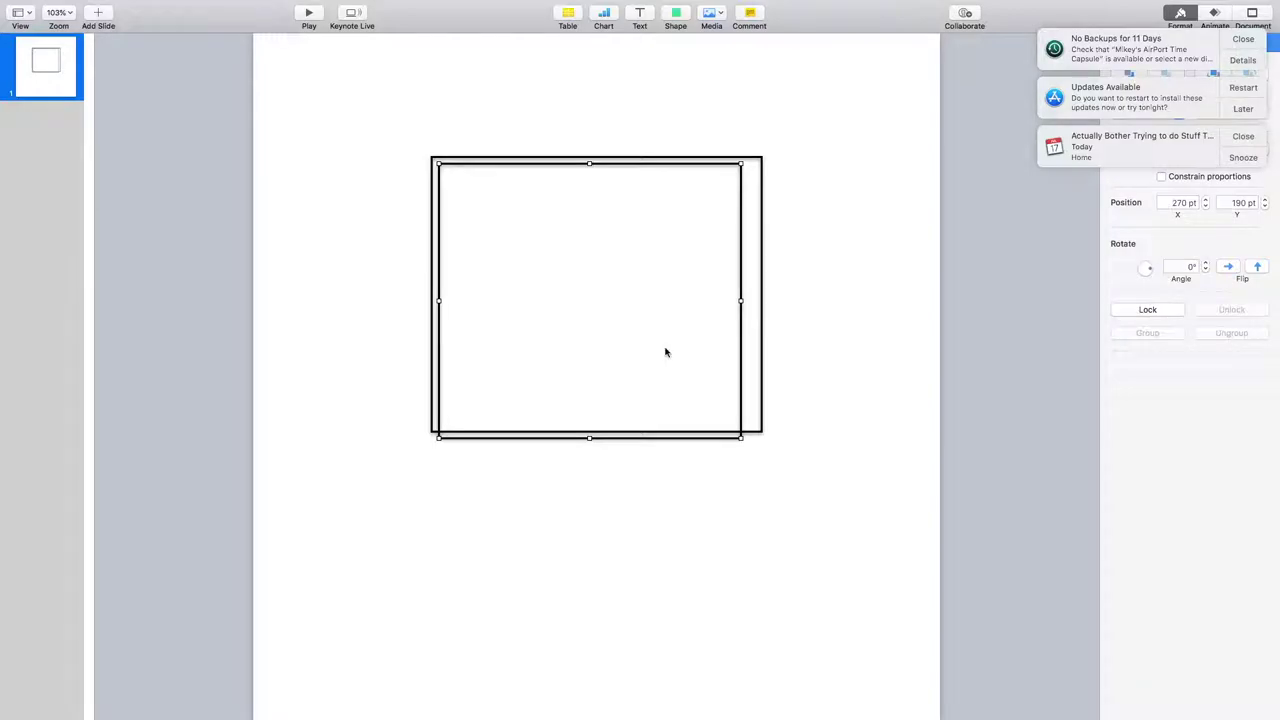
key("super+z")
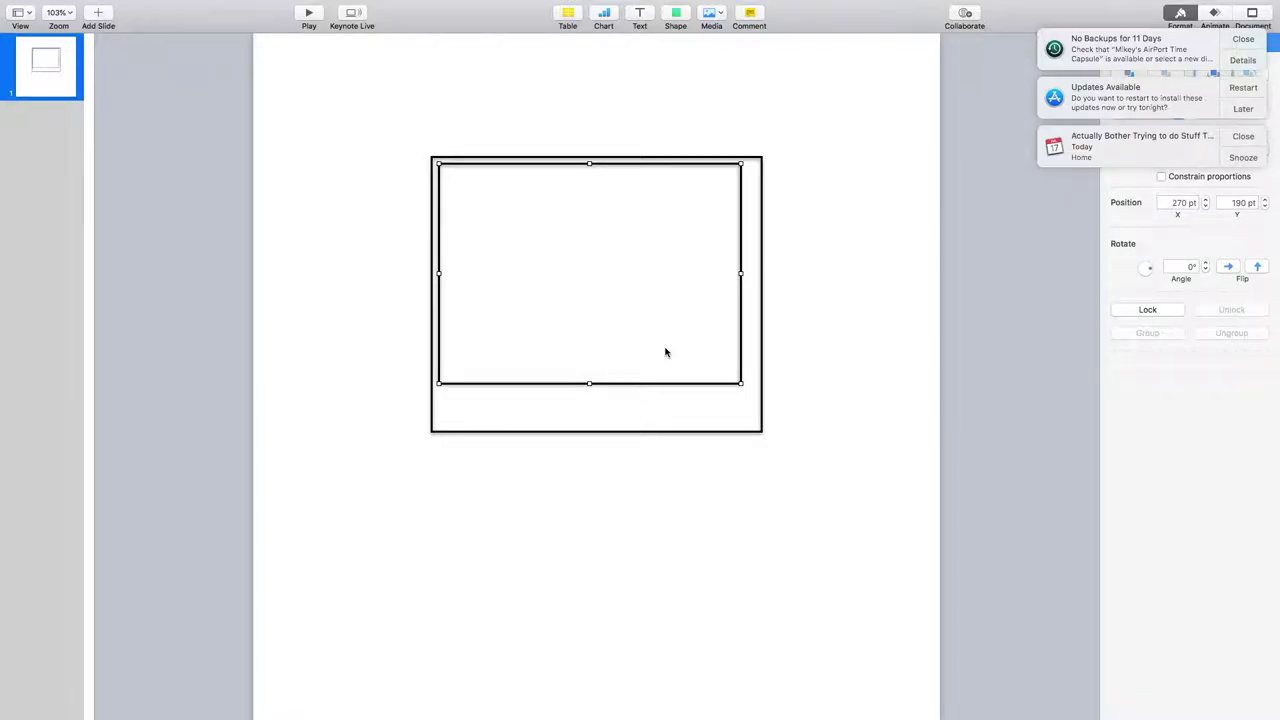
key("space")
key("Down")
key("Return")
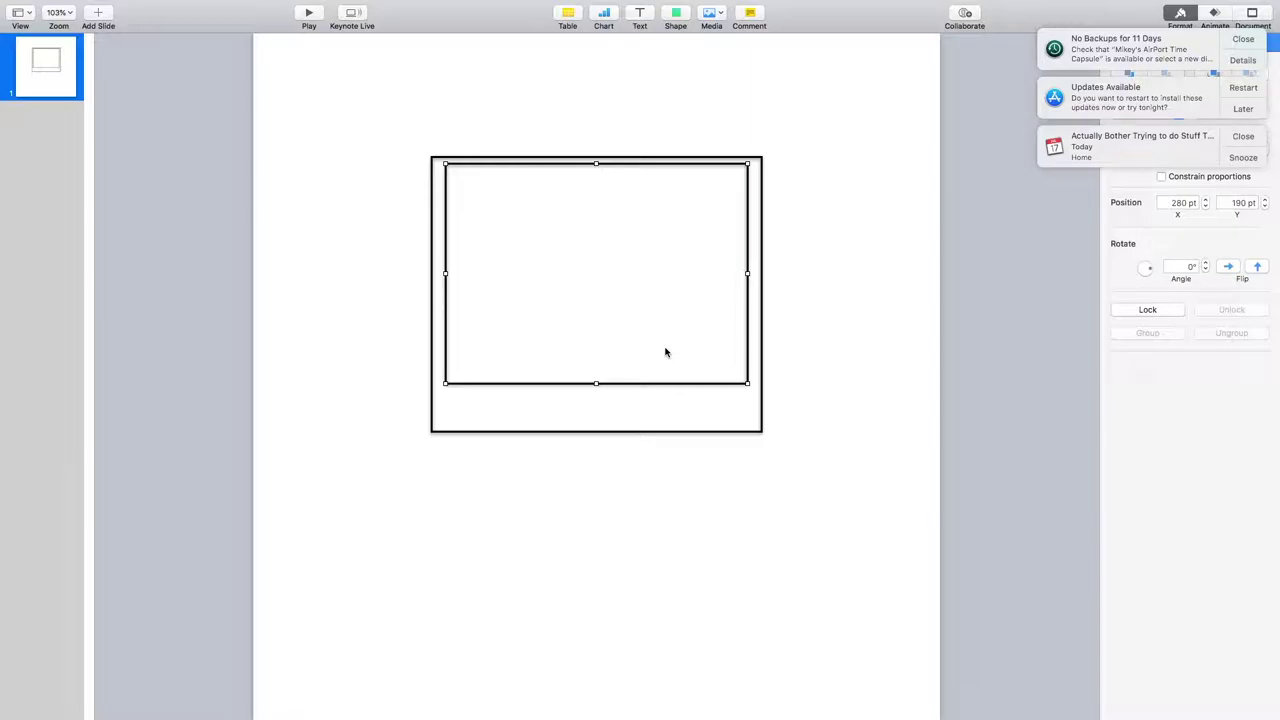
Set the duplicate rectangle's Y position to 200 pt.
key("Tab")
key("Tab")
key("Tab")
key("BackSpace")
type("200")
key("Return")
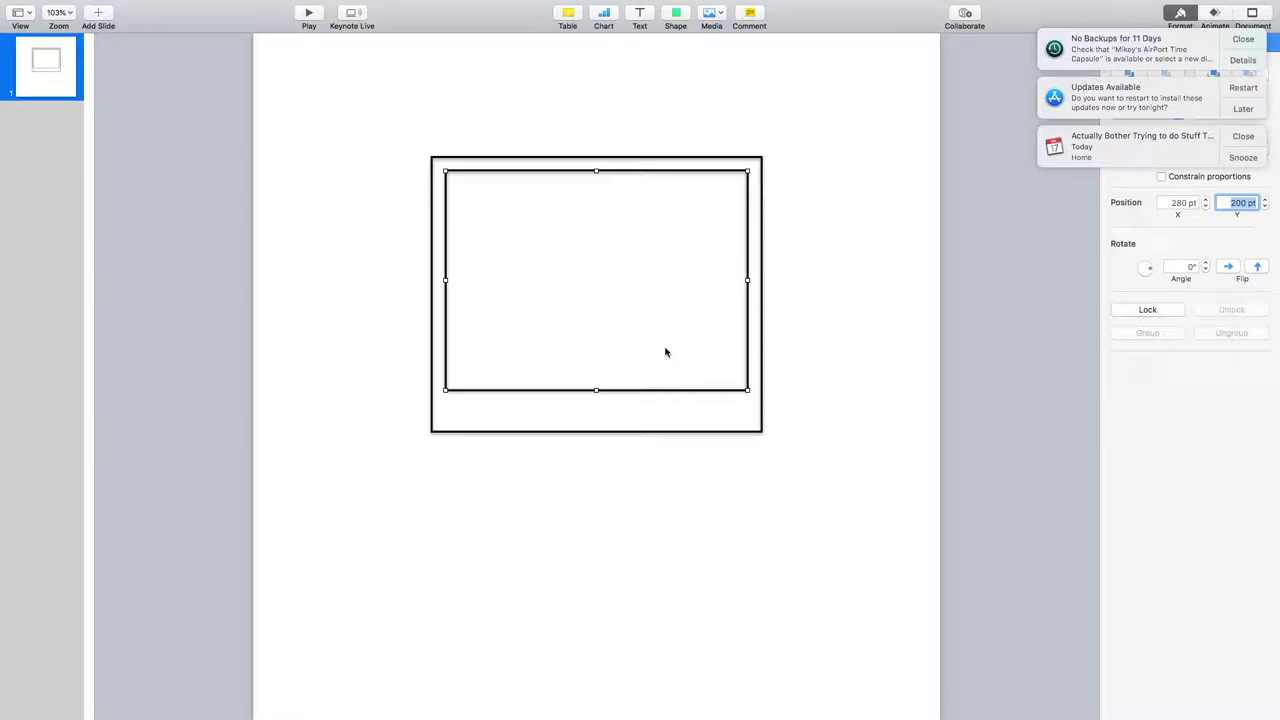
Set the inner rectangle's border line width to 1 pt in its style settings.
left_click(665, 352)
key("ctrl+grave")
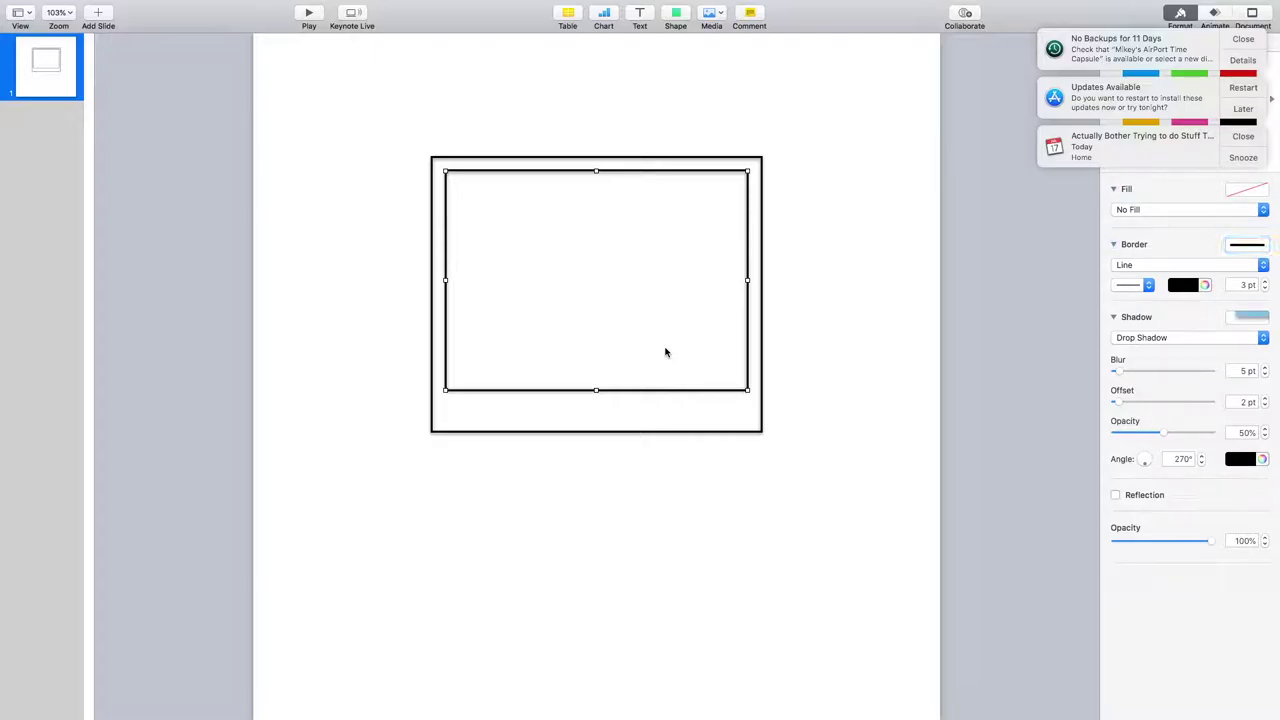
key("Tab")
type("1")
key("Return")
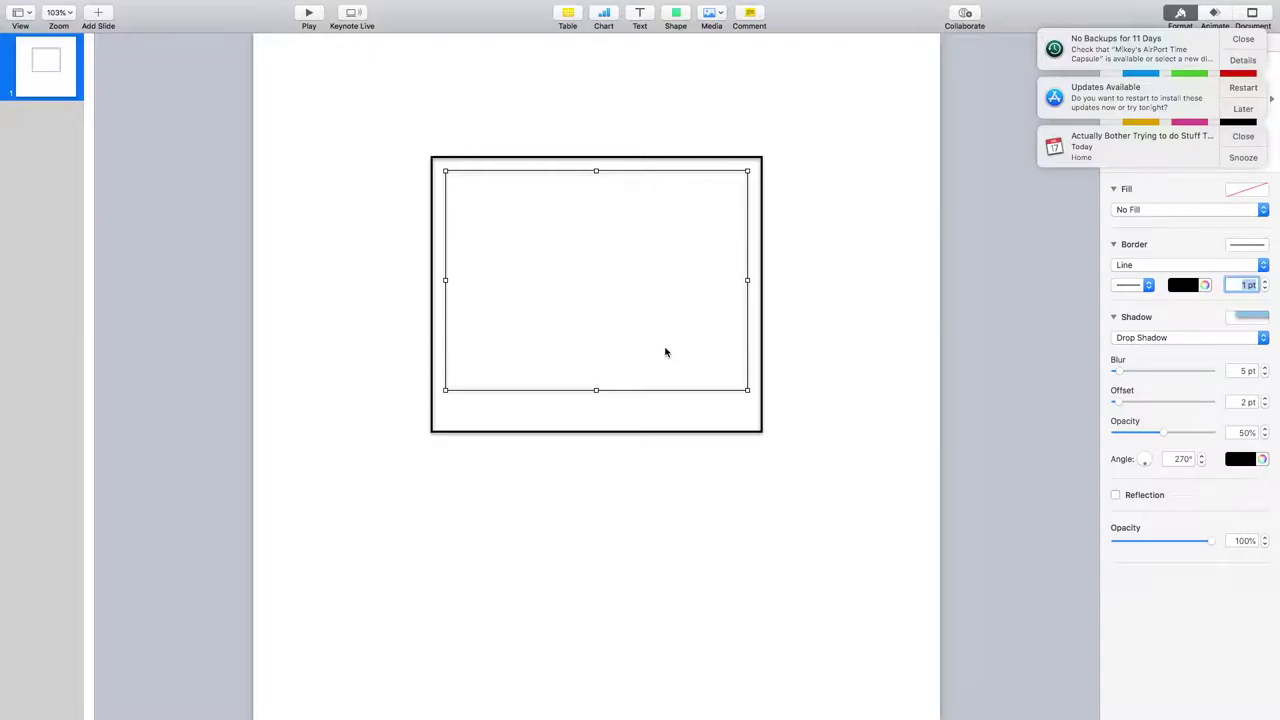
Delete the inner duplicate rectangle, leaving only the outer one on the slide.
key("Tab")
left_click(665, 352)
key("F12")
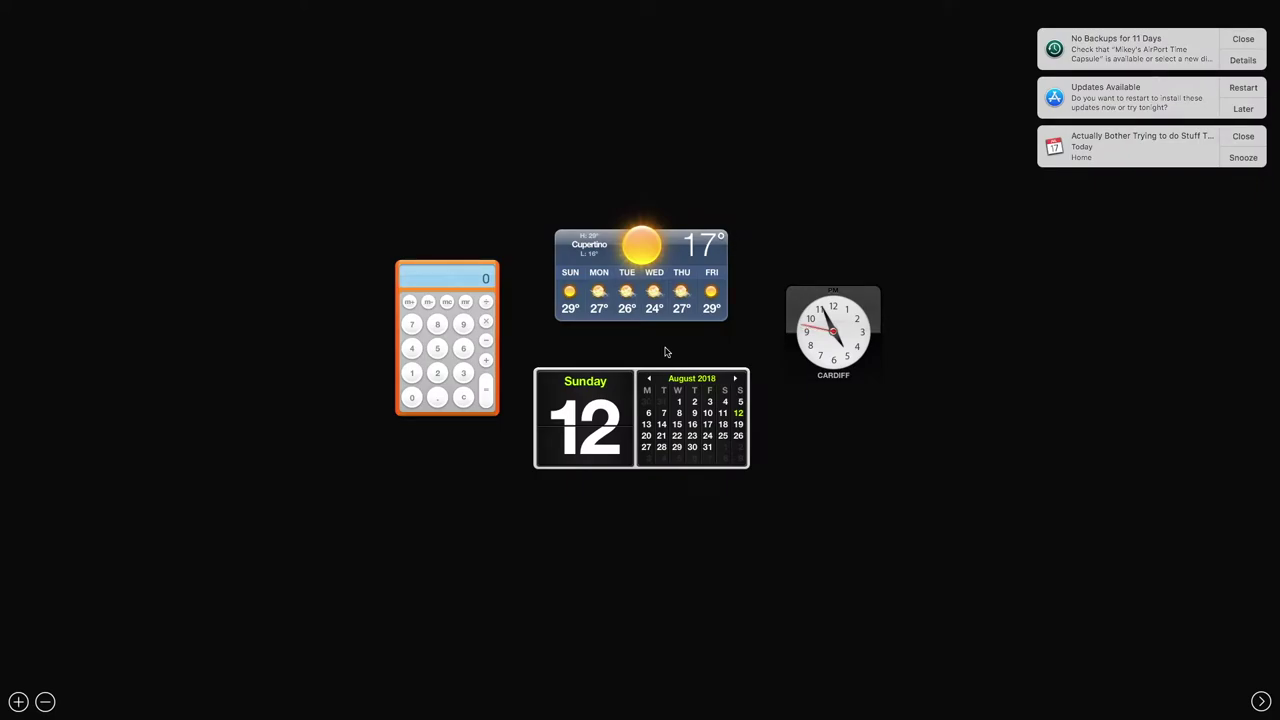
key("F12")
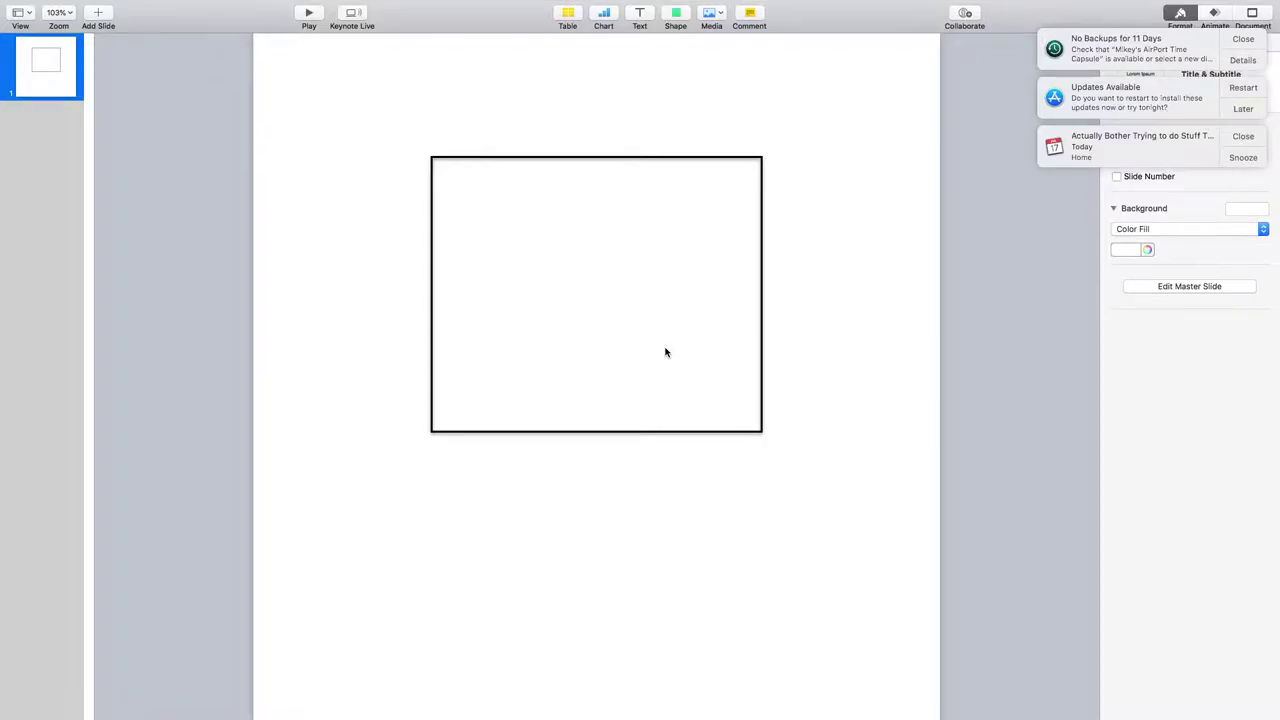
Insert a Rounded Rectangle shape on the slide.
key("ctrl+F2")
key("Right")
key("Right")
key("Right")
key("Right")
key("Down")
key("Down")
key("Down")
key("Down")
key("Down")
key("Right")
key("Down")
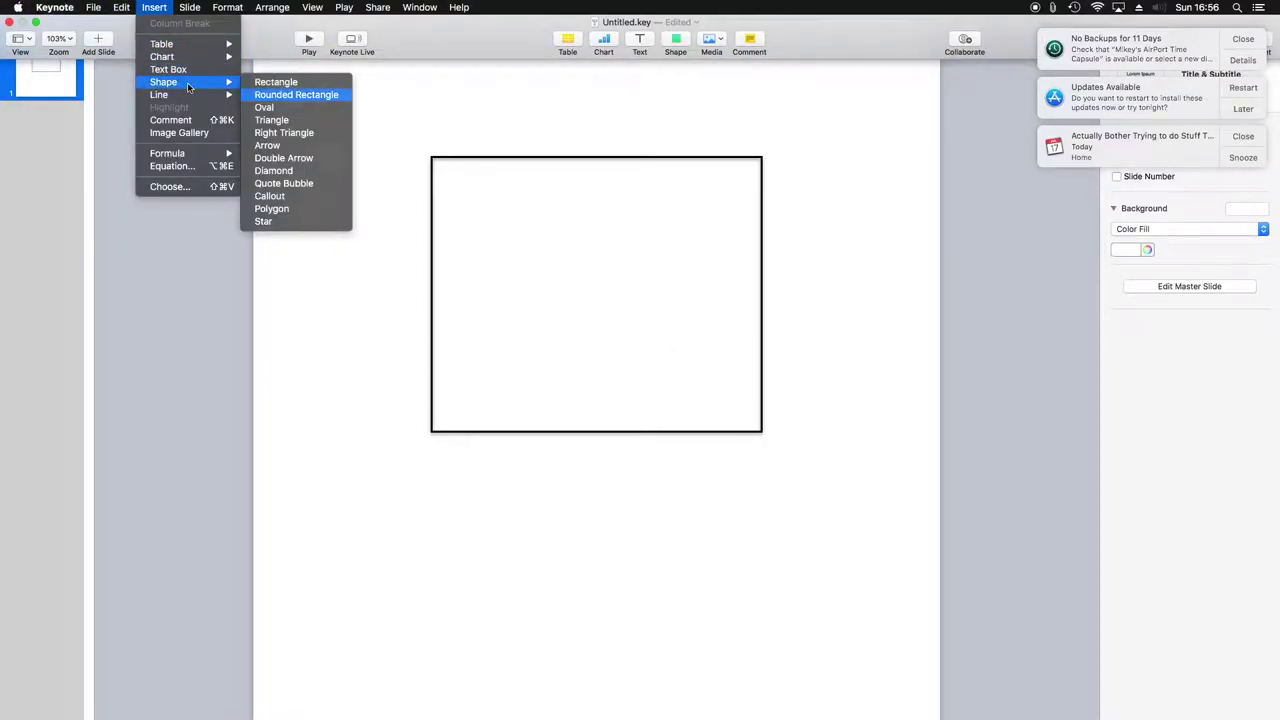
key("Return")
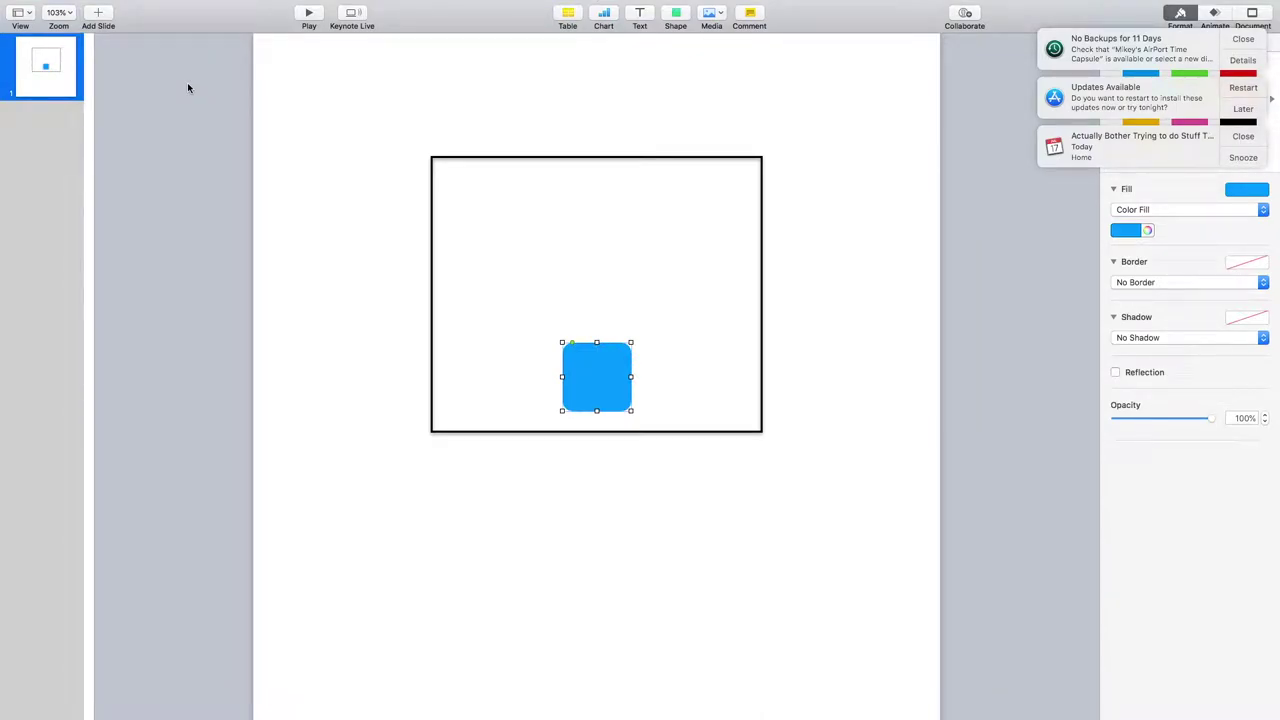
Resize the rounded rectangle to about 440 by 320 pt in its arrangement settings.
key("ctrl+grave")
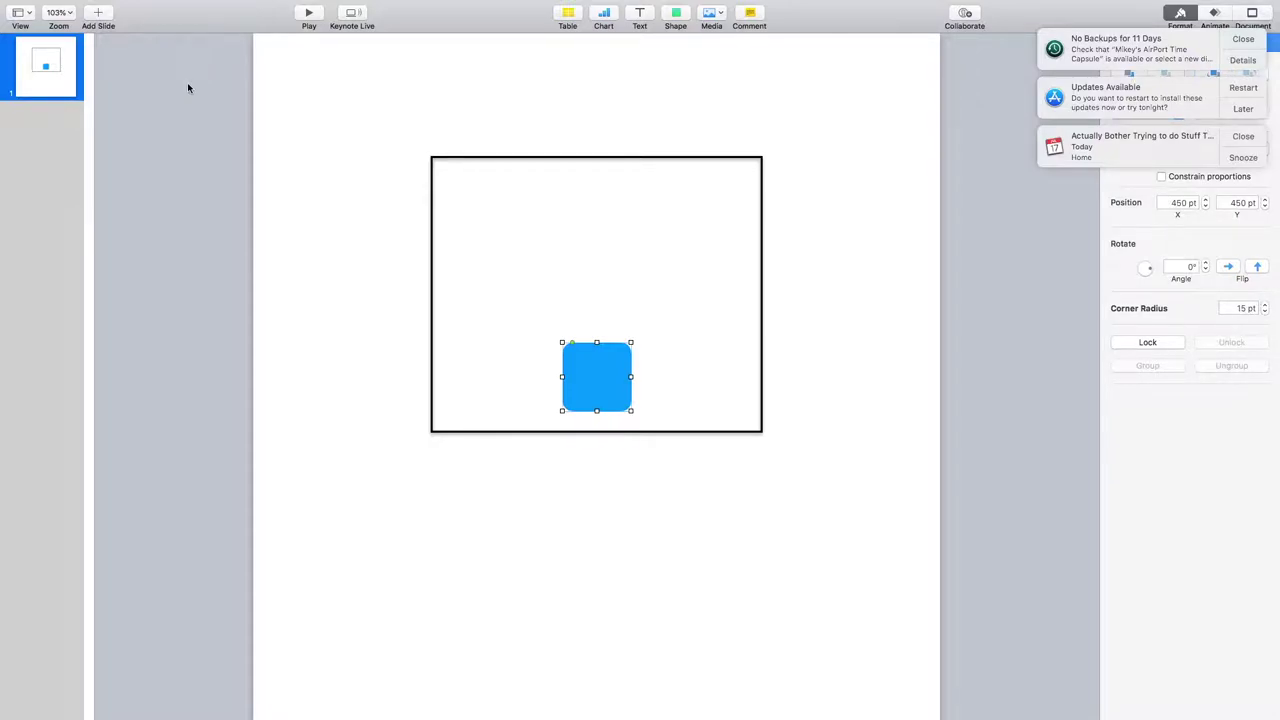
key("Return")
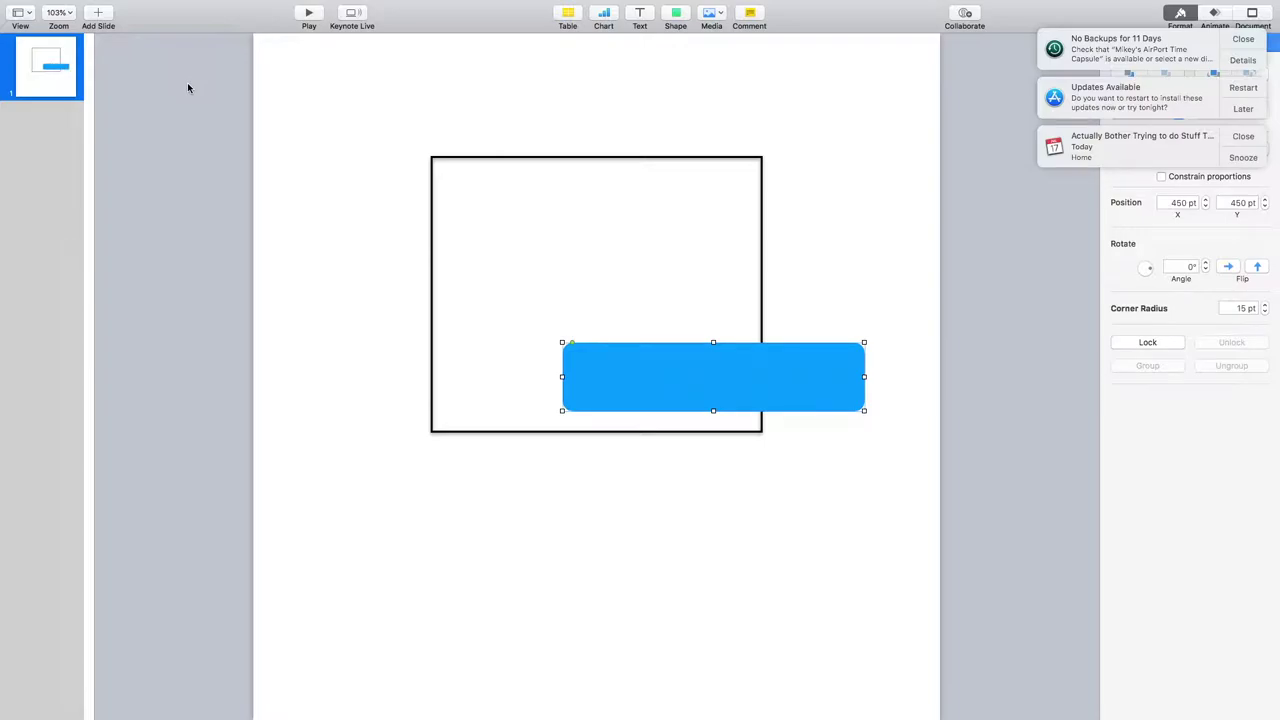
key("Return")
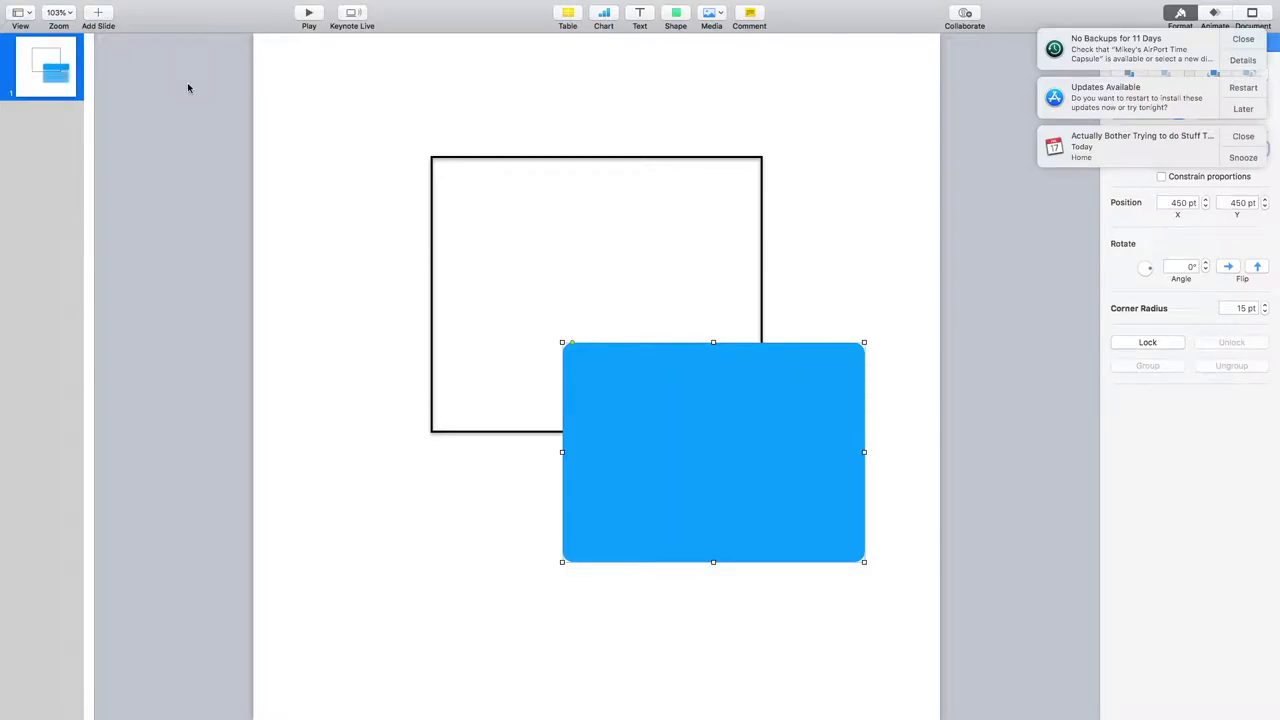
Set the rounded rectangle's Y position to 200 pt.
key("Tab")
key("Tab")
key("Tab")
type("200")
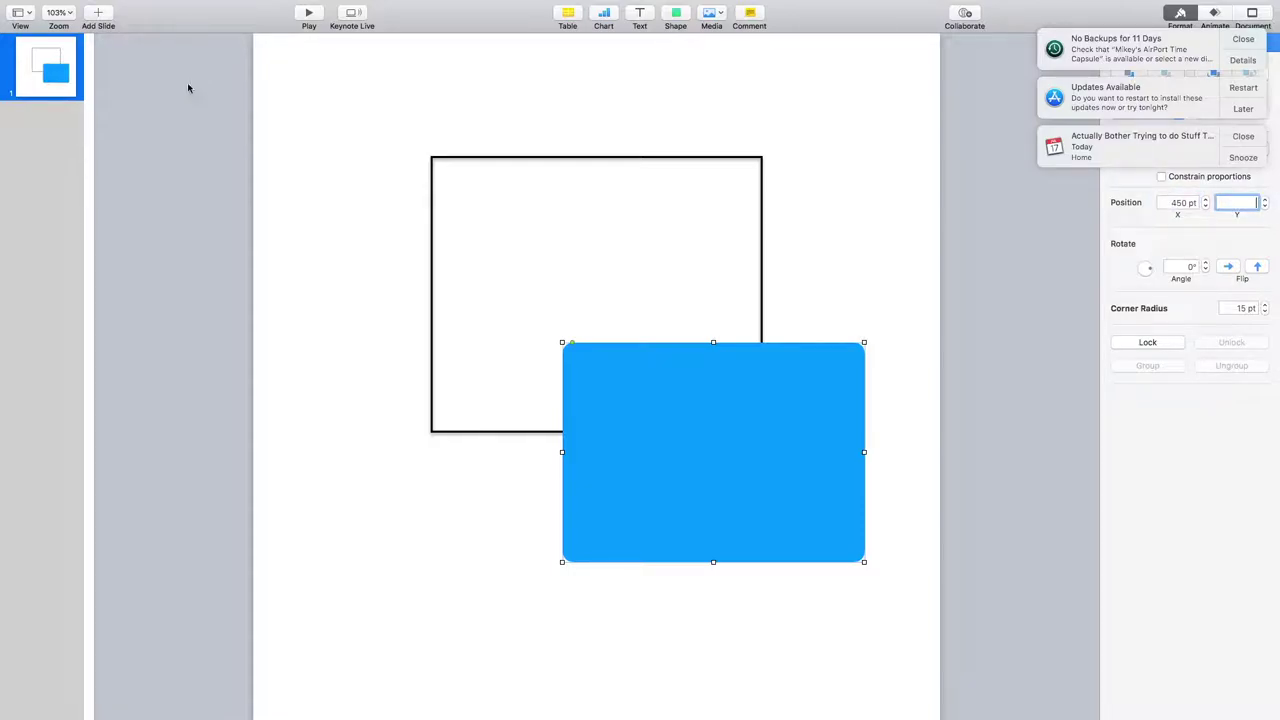
key("Return")
Align the rounded rectangle to the slide's horizontal center and return to its style settings.
key("shift+Tab")
key("shift+Tab")
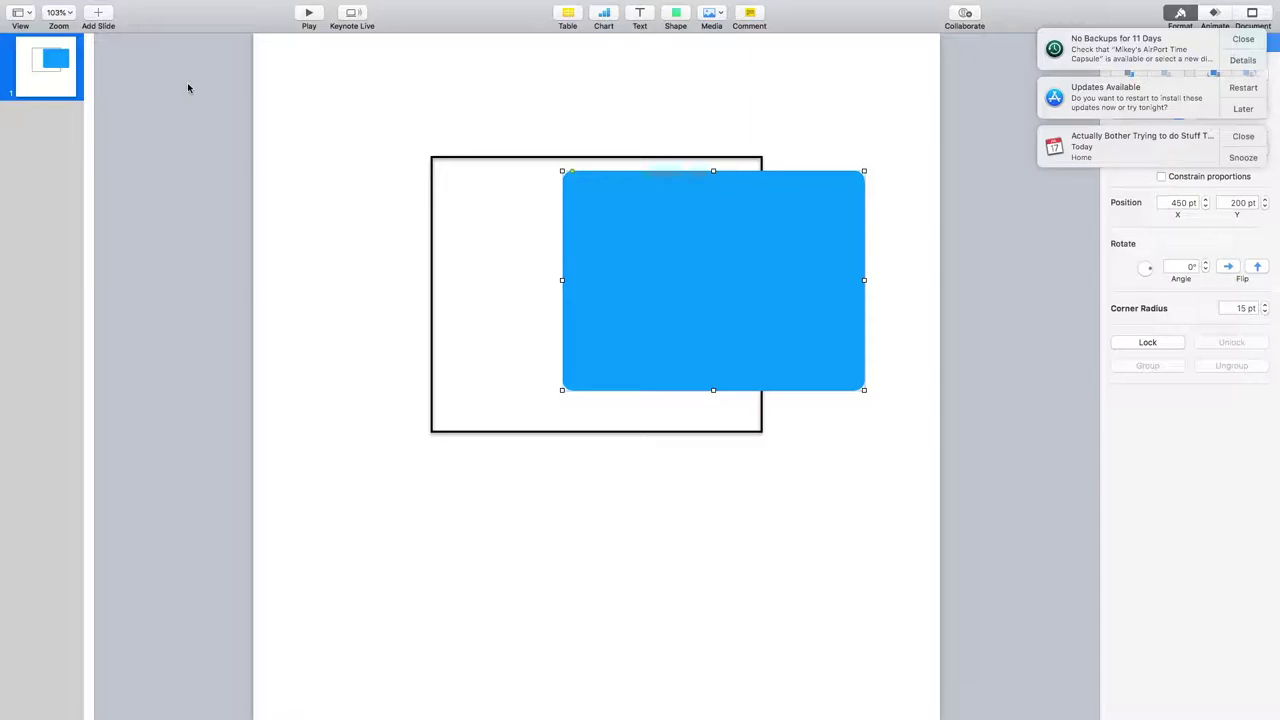
key("space")
key("Down")
key("Down")
key("Return")
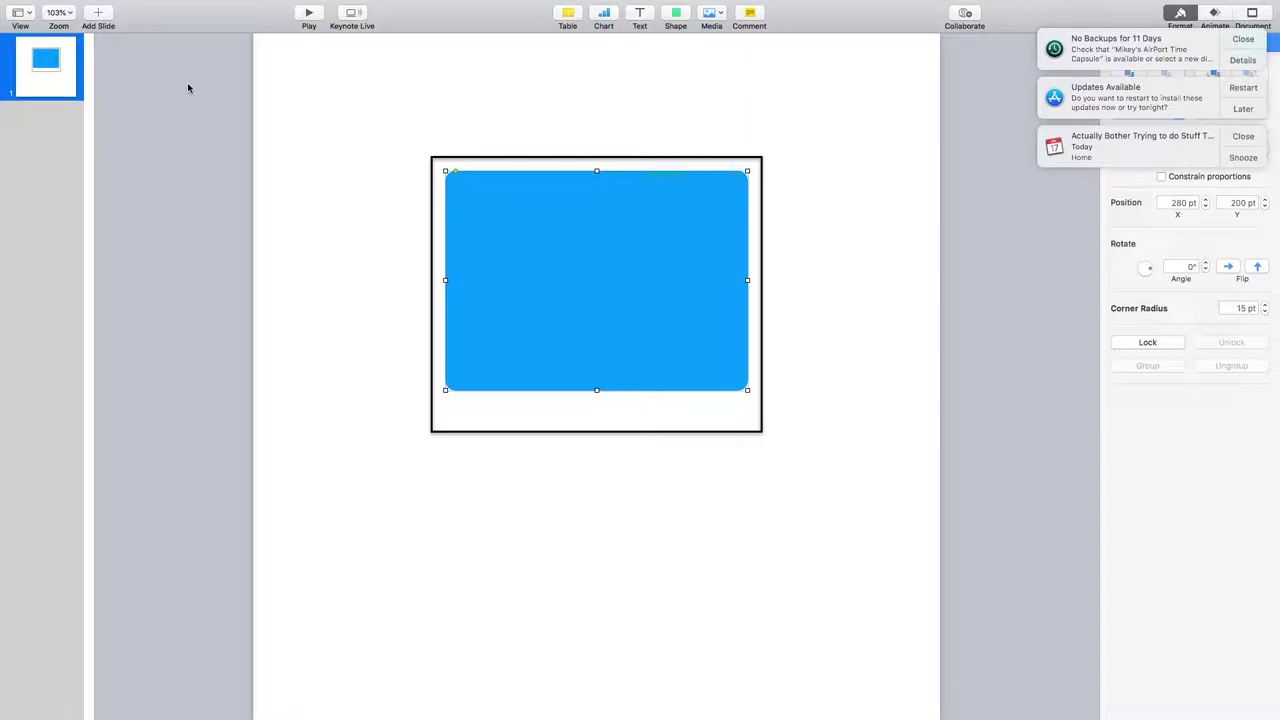
key("ctrl+grave")
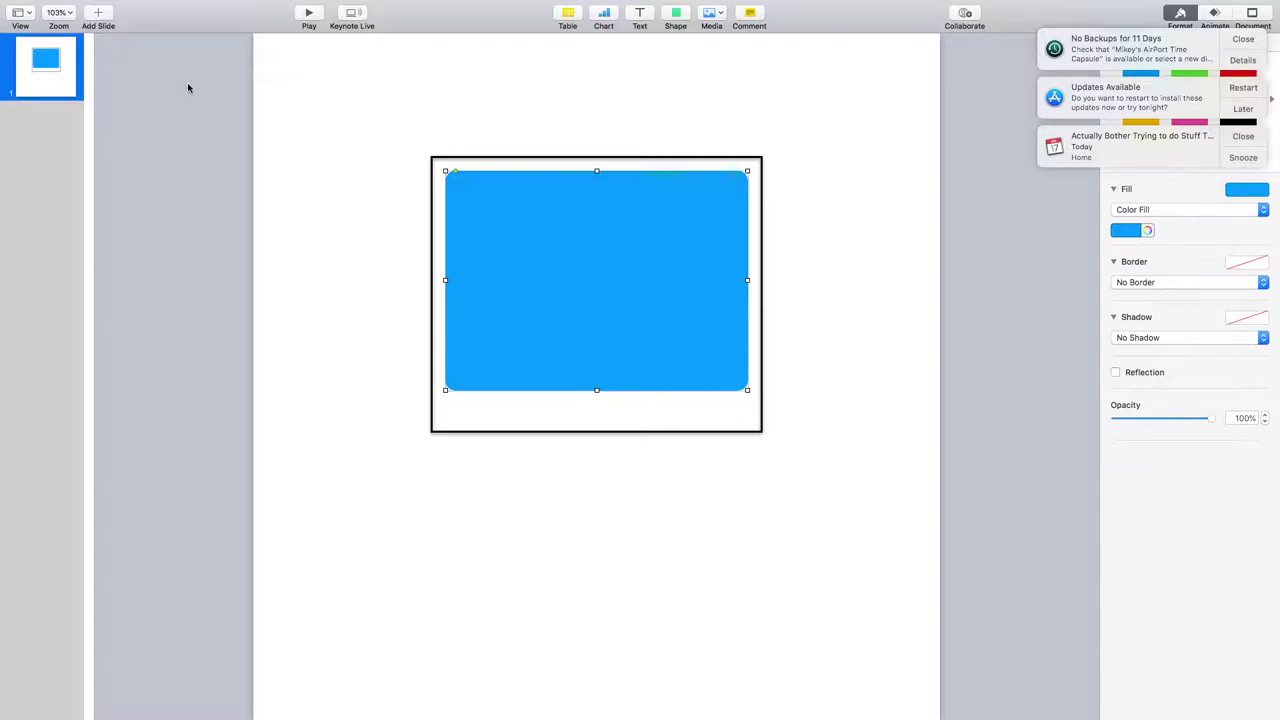
Remove the blue fill from the rounded rectangle by choosing No Fill.
key("space")
key("Escape")
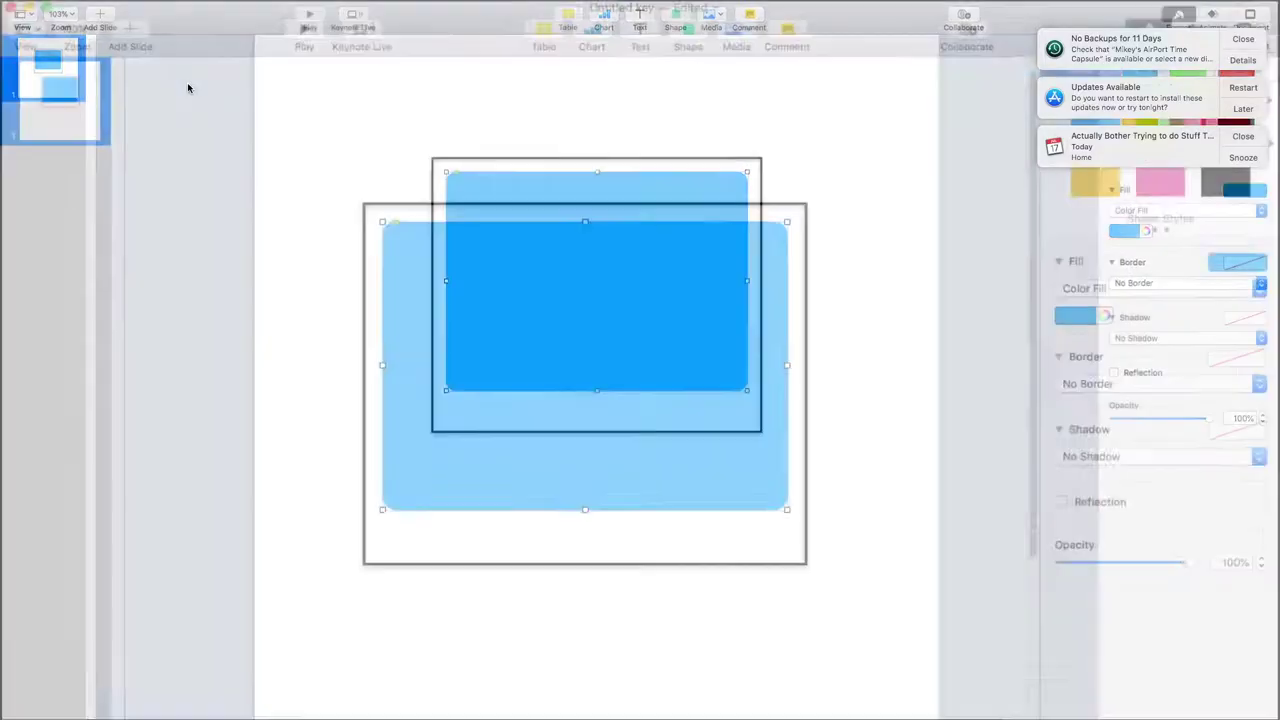
key("Tab")
key("shift+Tab")
key("Tab")
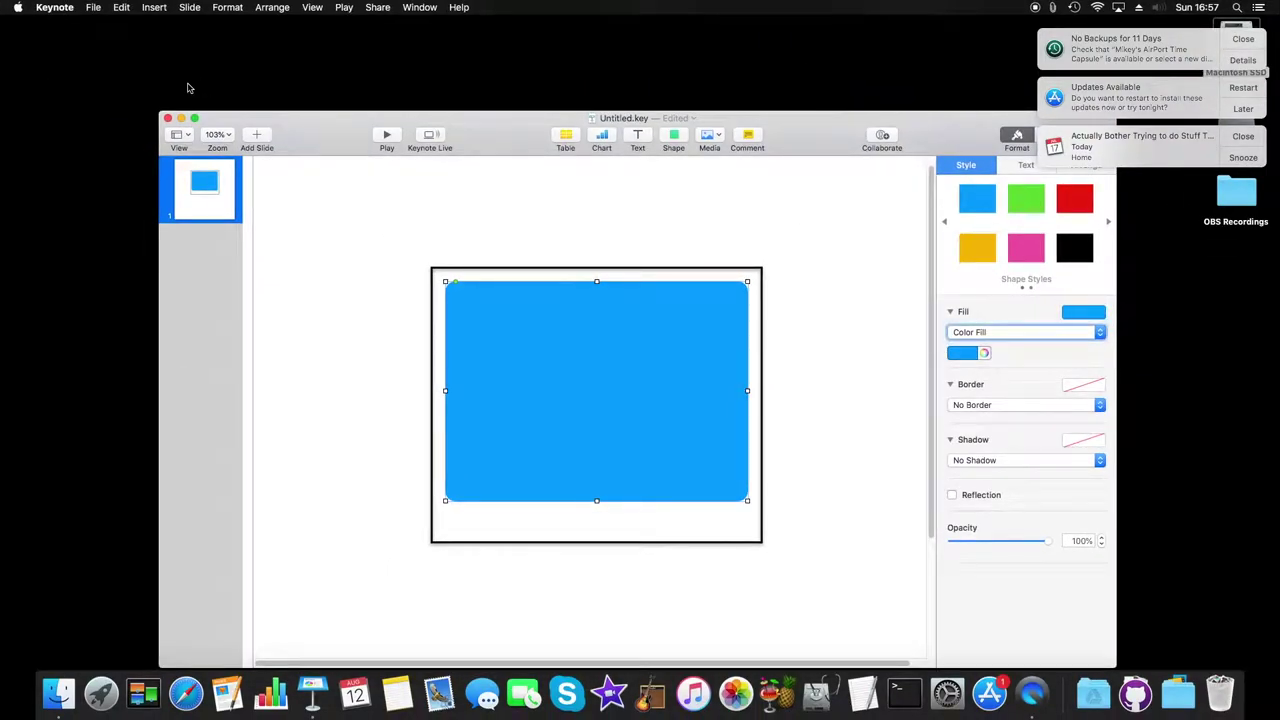
key("space")
key("Return")
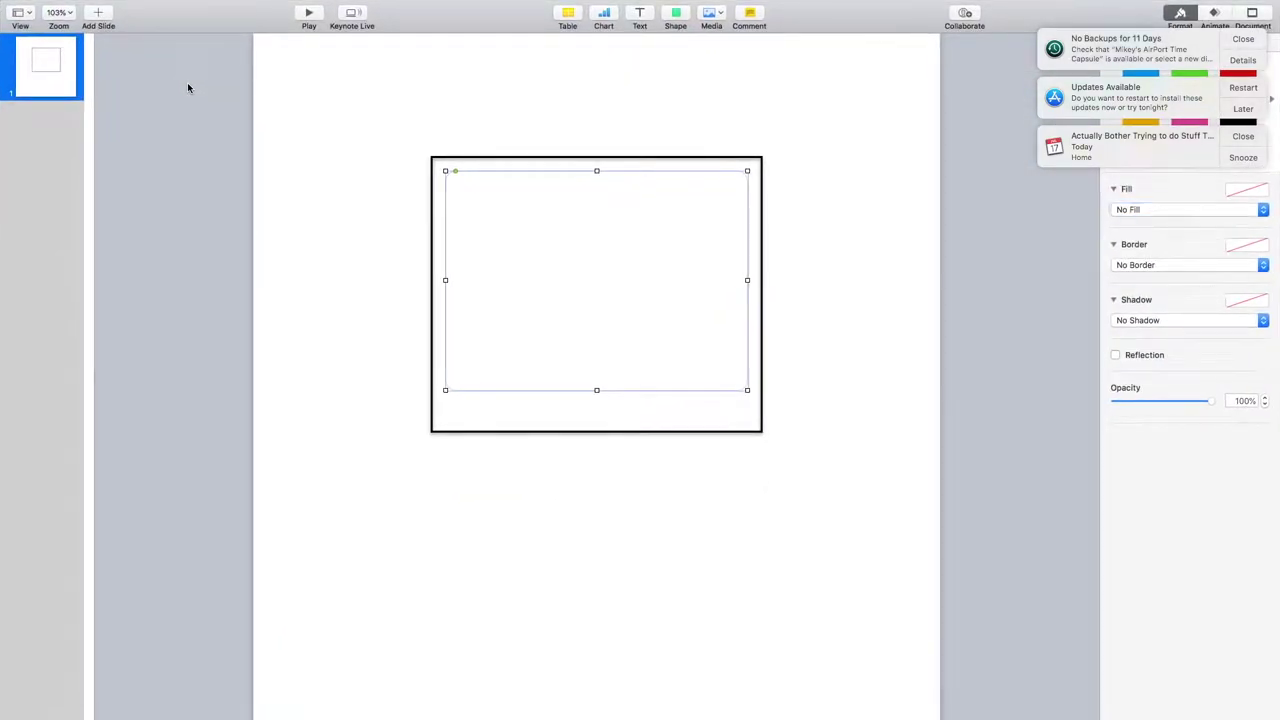
Give the rounded rectangle a Line border and set its width to 2 pt.
key("Tab")
key("Tab")
key("Tab")
key("space")
key("Down")
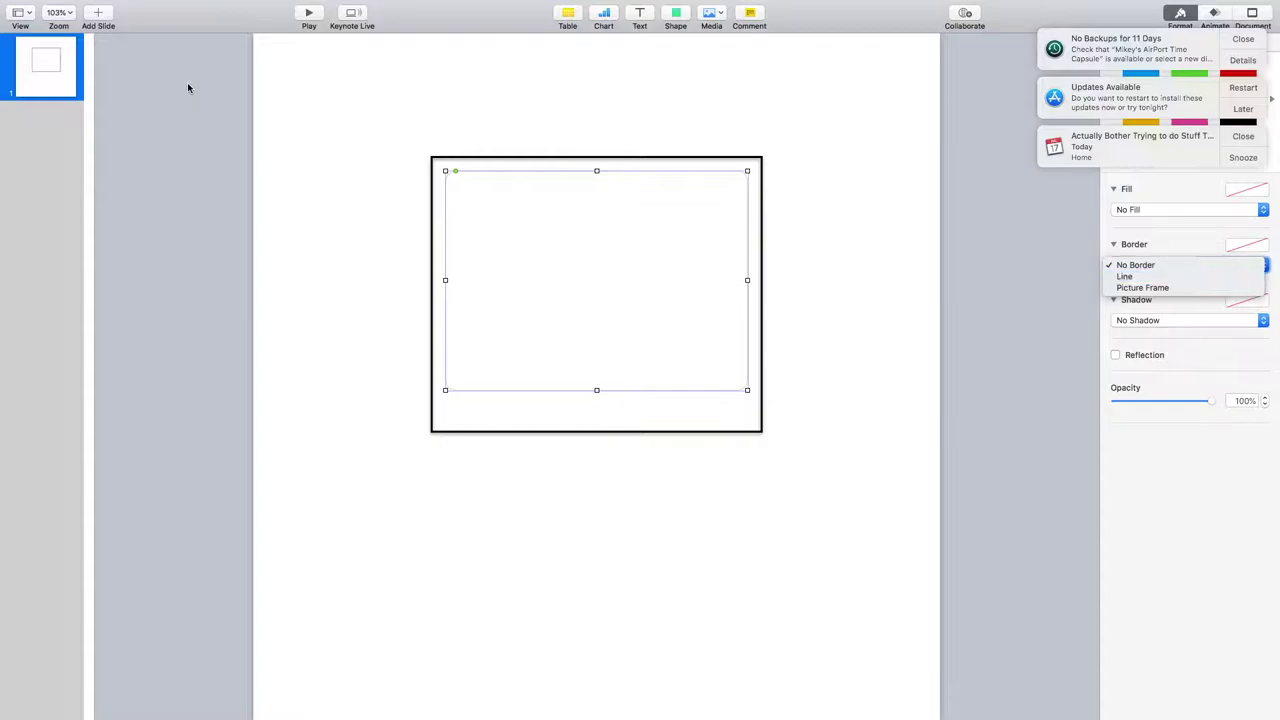
key("Return")
key("Tab")
key("Tab")
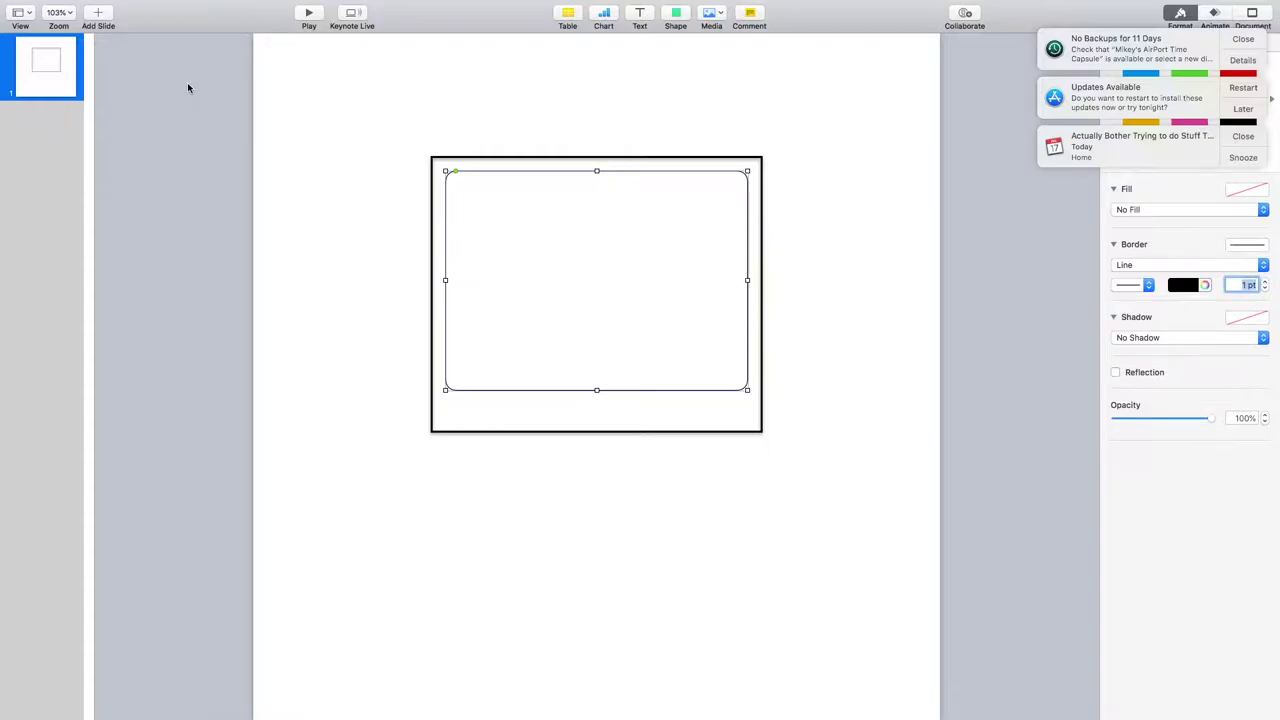
type("2")
key("Return")
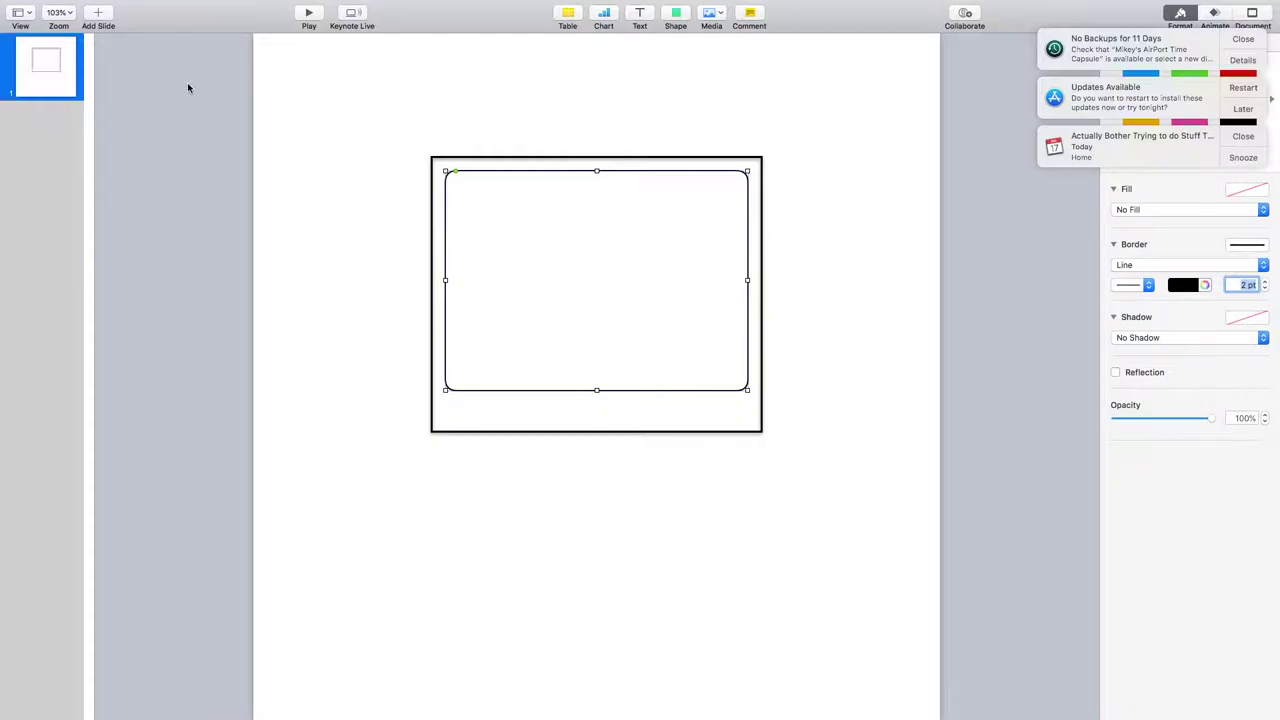
key("Return")
Try a 100 pt corner radius on the rounded rectangle, and settle on 20 pt in its arrangement settings.
key("ctrl+shift+grave")
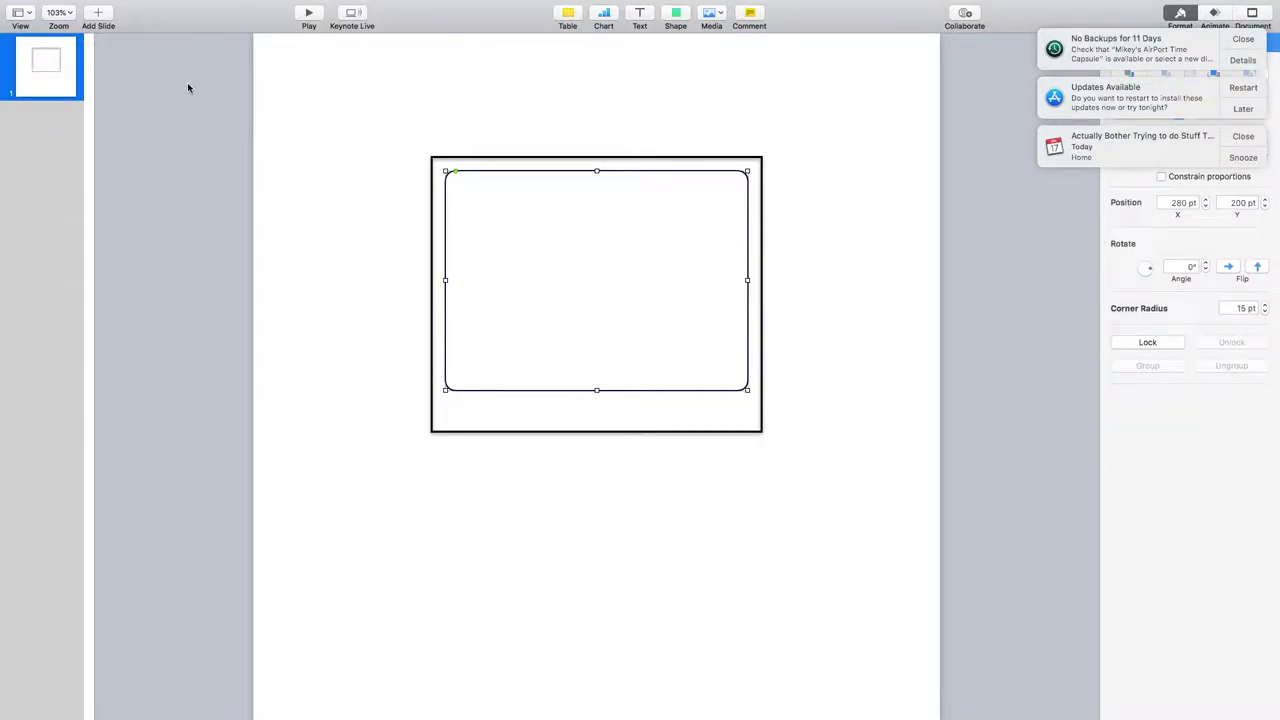
key("Tab")
key("shift+Tab")
type("100")
key("Return")
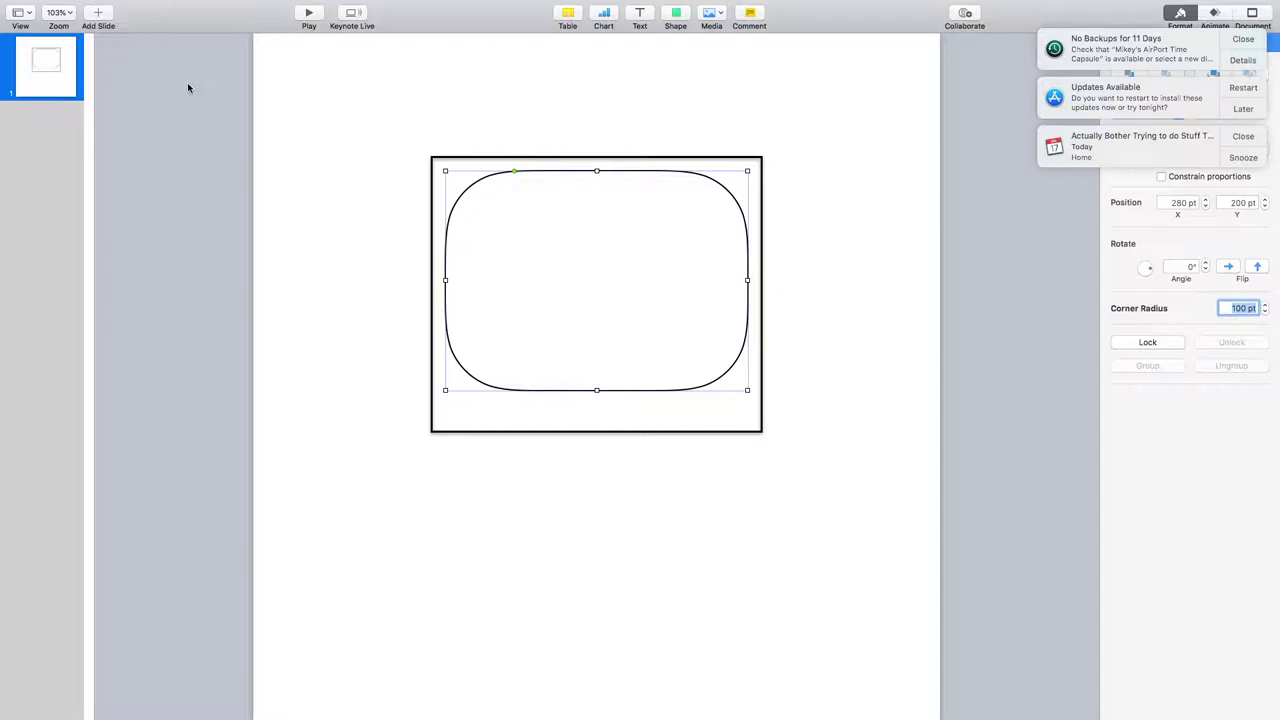
key("BackSpace")
type("20")
key("Return")
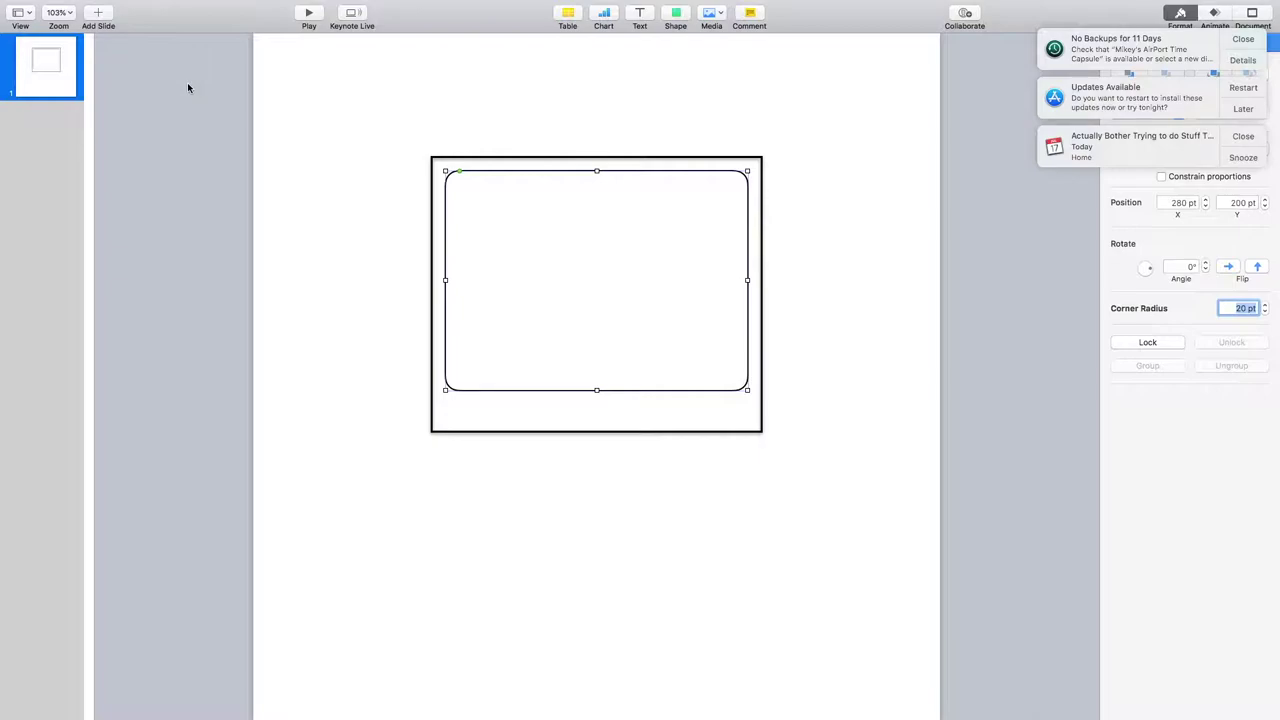
Exit full screen and start text editing inside the rounded rectangle.
key("ctrl+super+f")
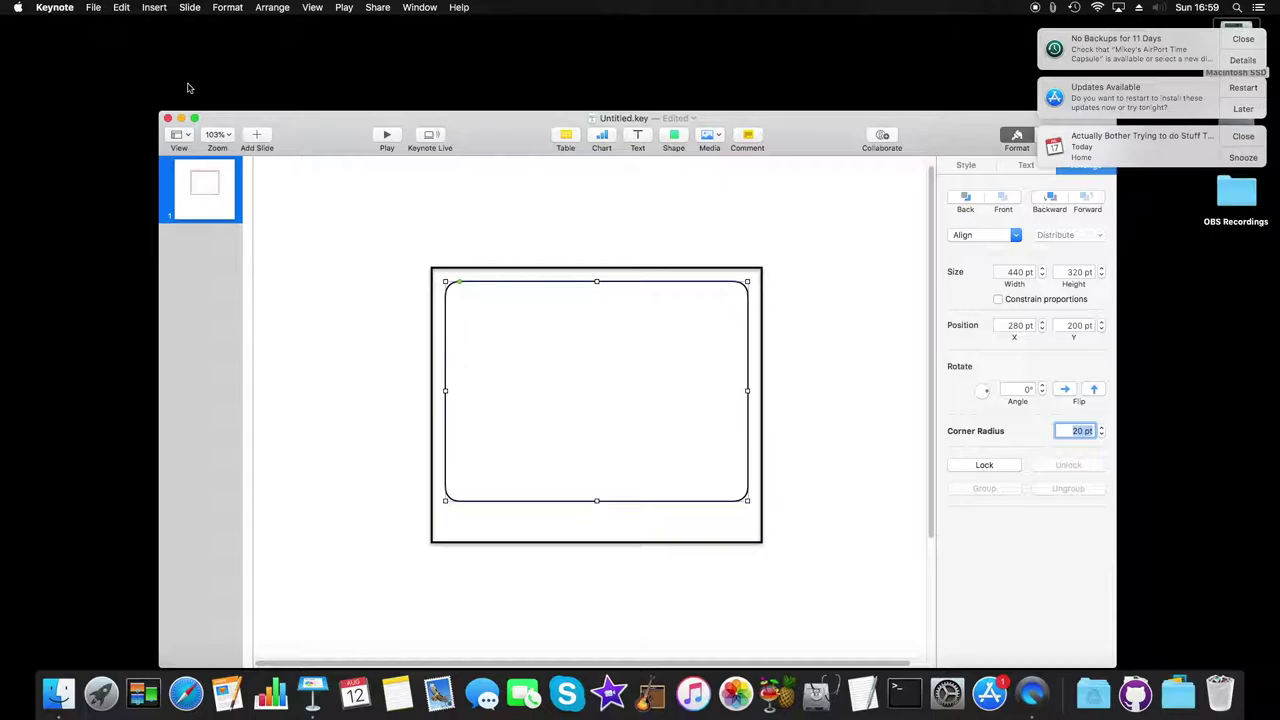
key("Return")
key("Tab")
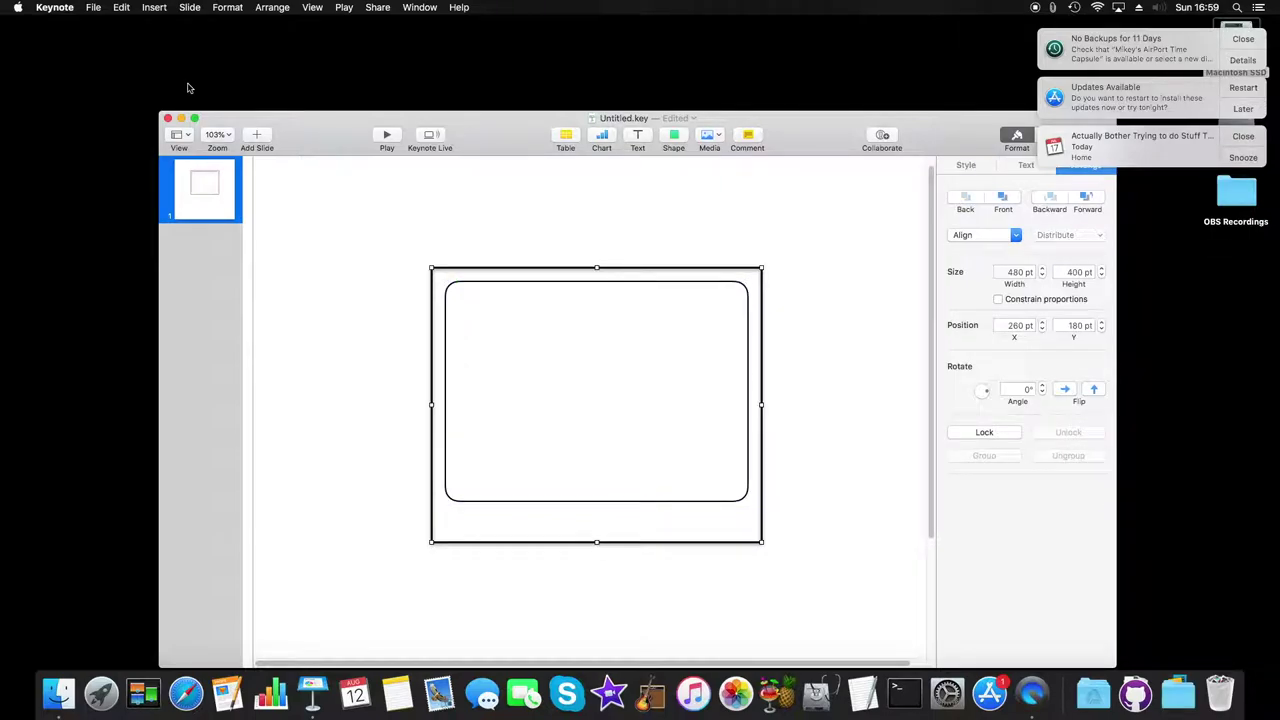
key("Tab")
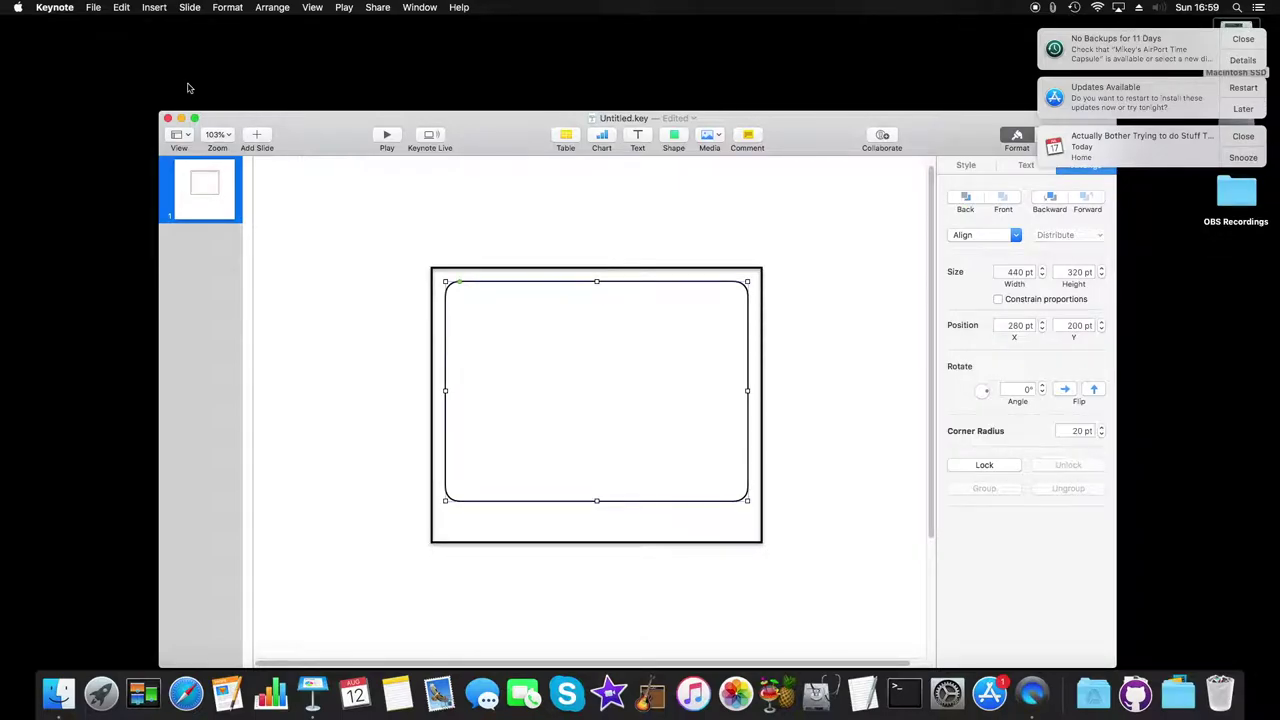
key("Return")
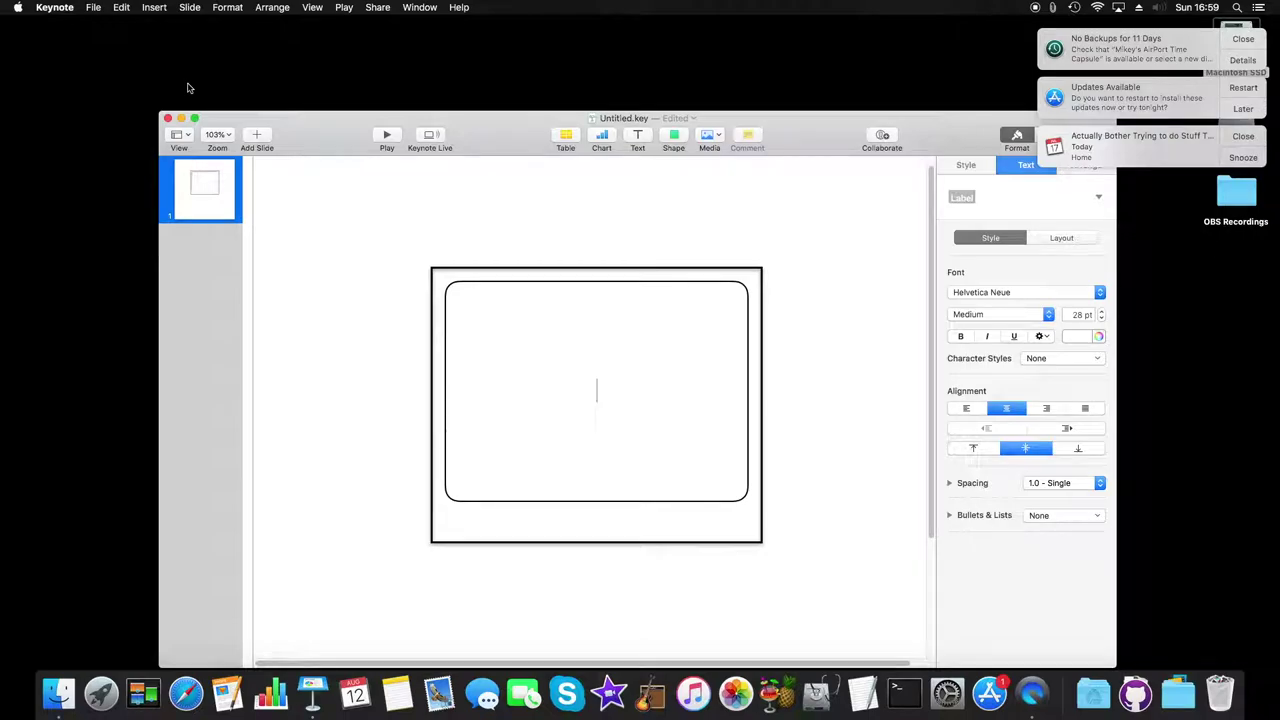
Bring up the Emoji & Symbols picker at the text cursor in the rounded rectangle.
key("ctrl+F2")
key("Right")
key("Right")
key("Down")
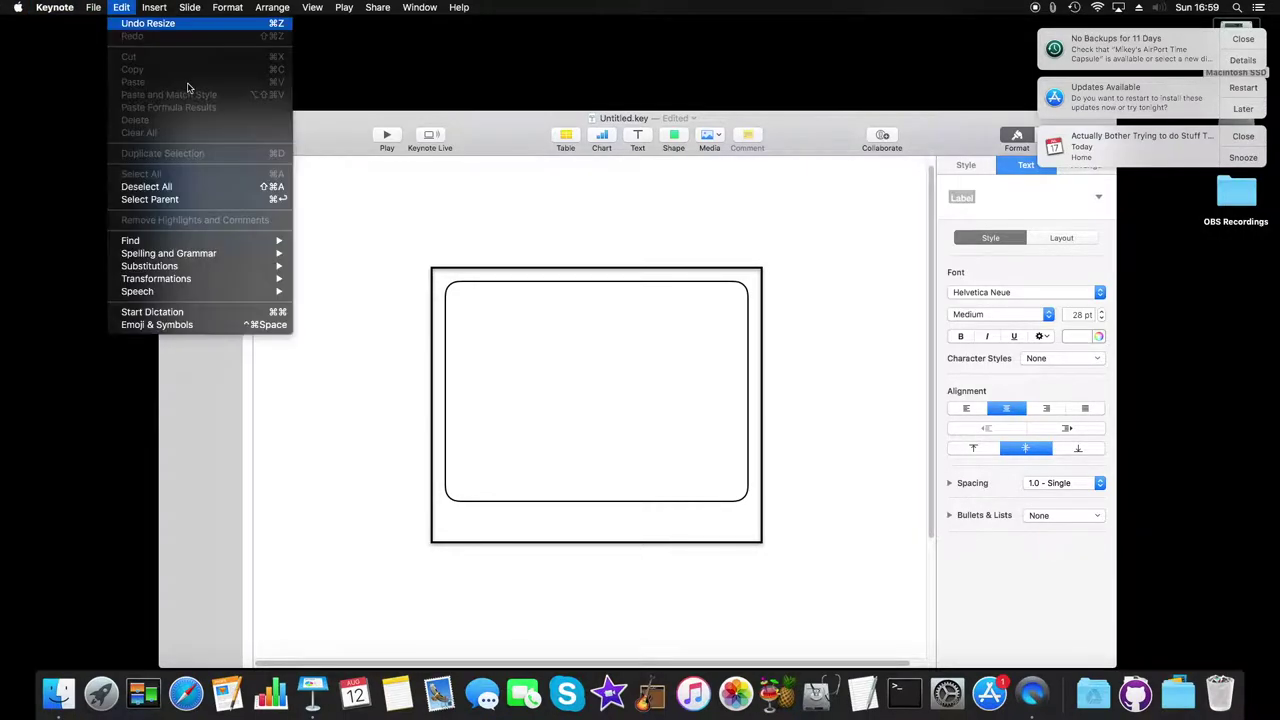
key("Down")
key("Down")
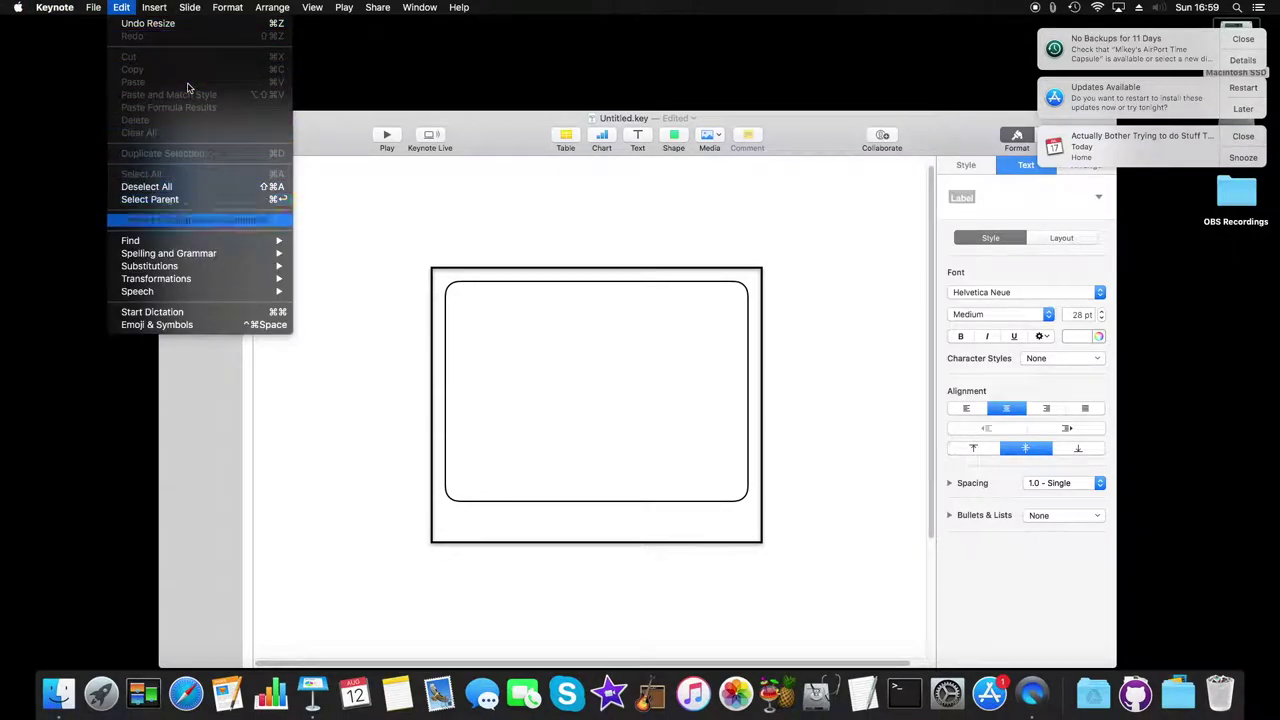
key("Down")
key("Down")
key("Escape")
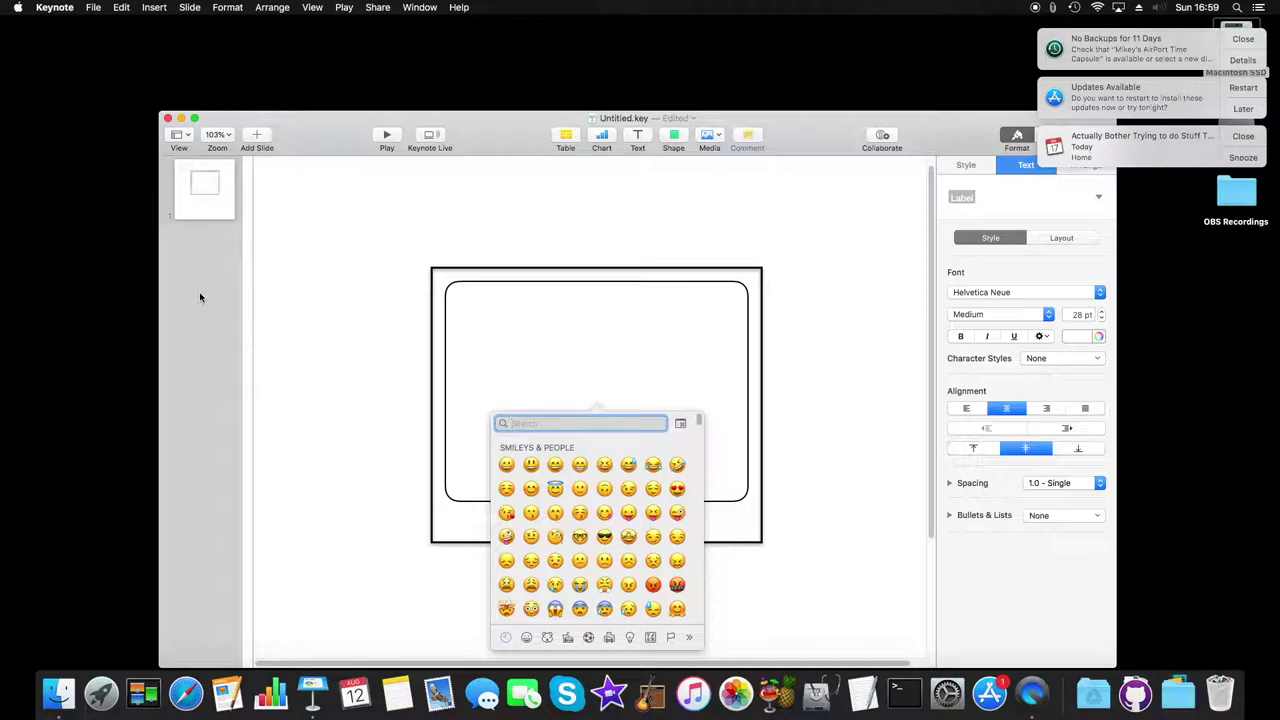
Search the emoji picker for "eyes" and close the picker.
key("Escape")
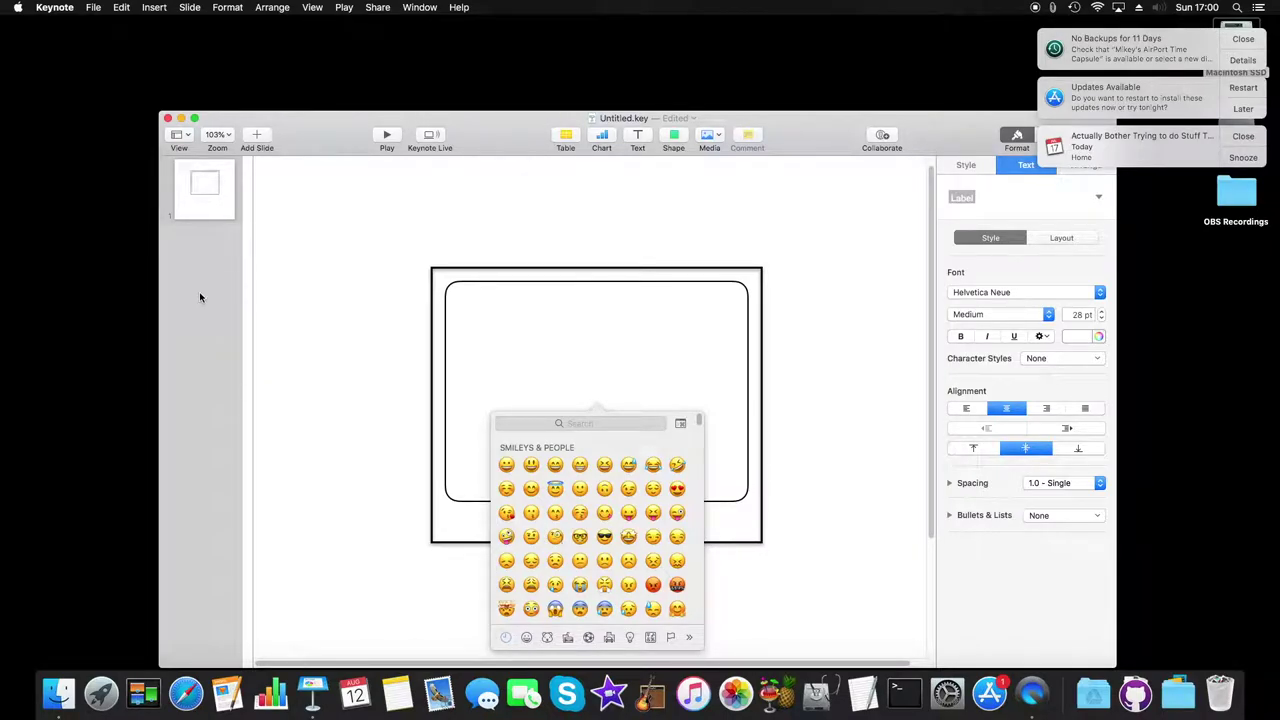
left_click(558, 420)
type("eyes")
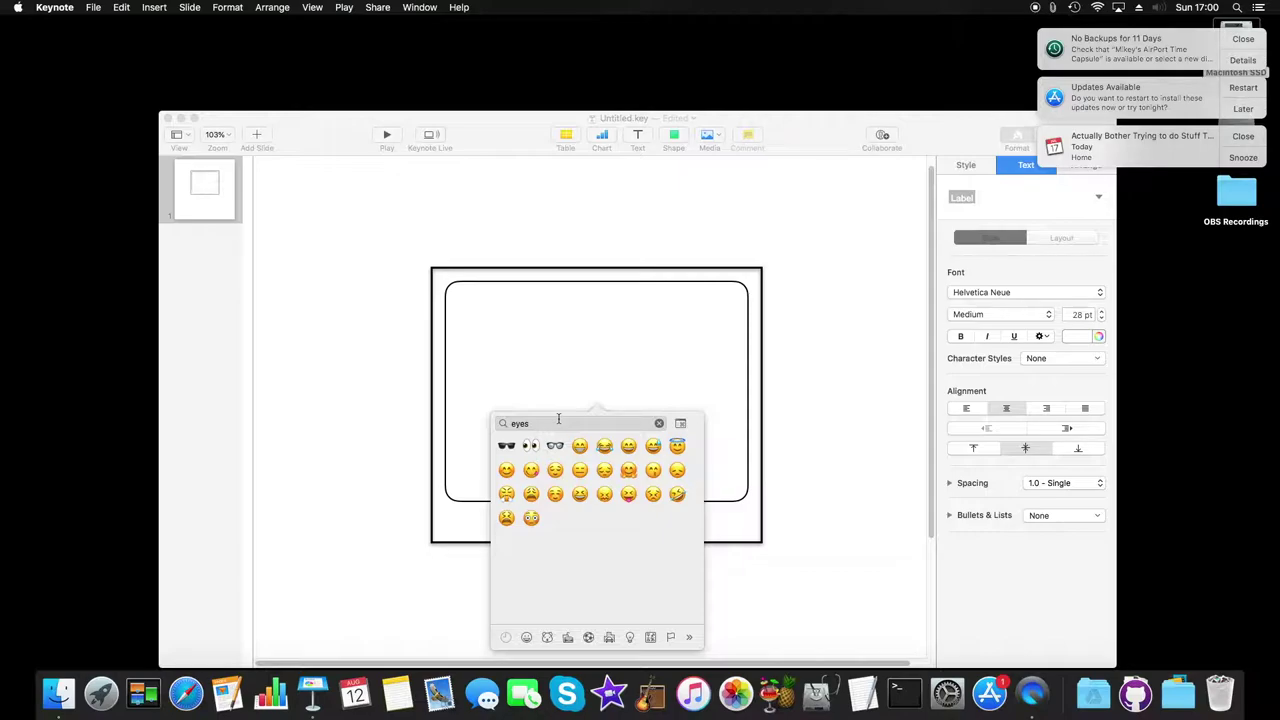
key("Escape")
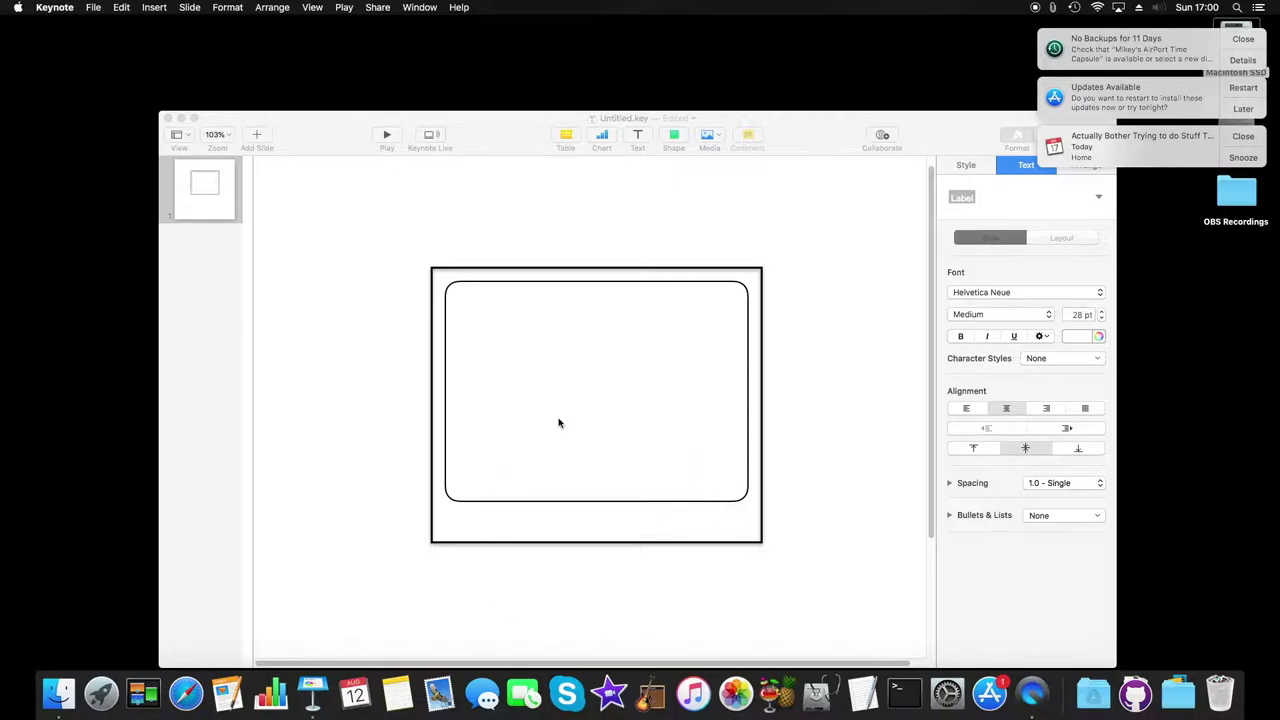